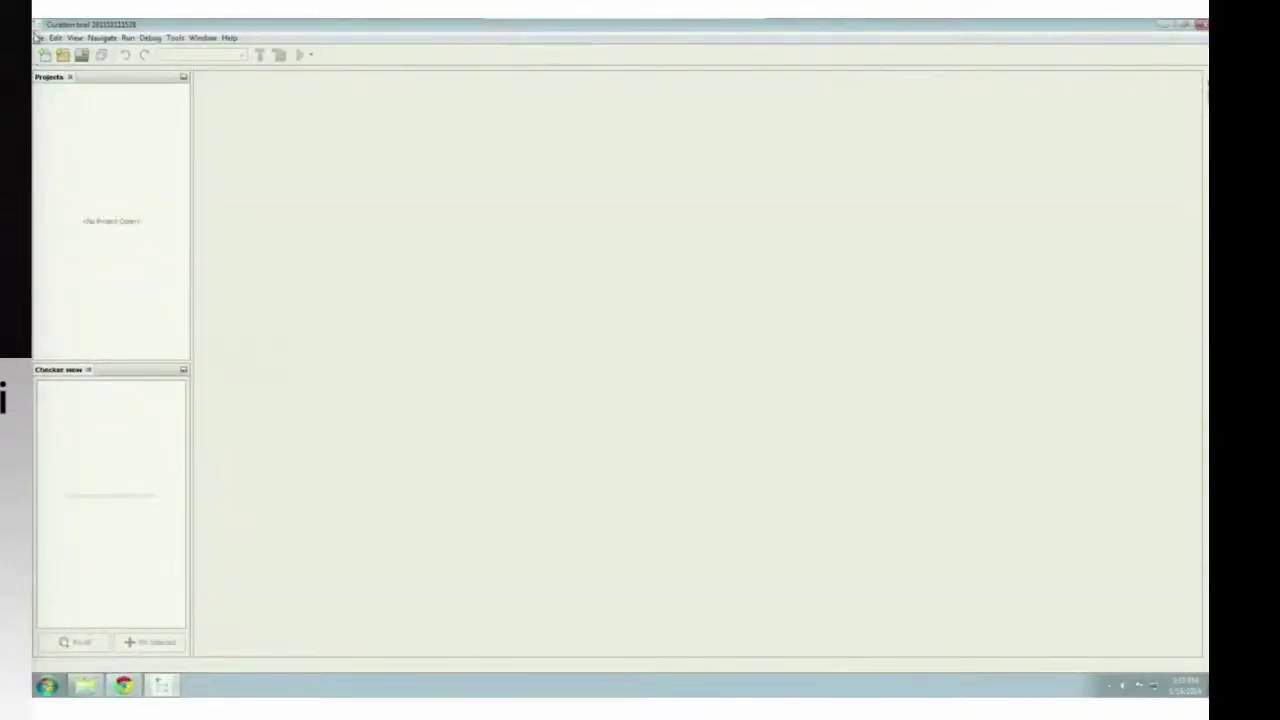
- Import patent US 6756383 B2 from Google Patents as a new project and scroll through its text
click(38, 37)
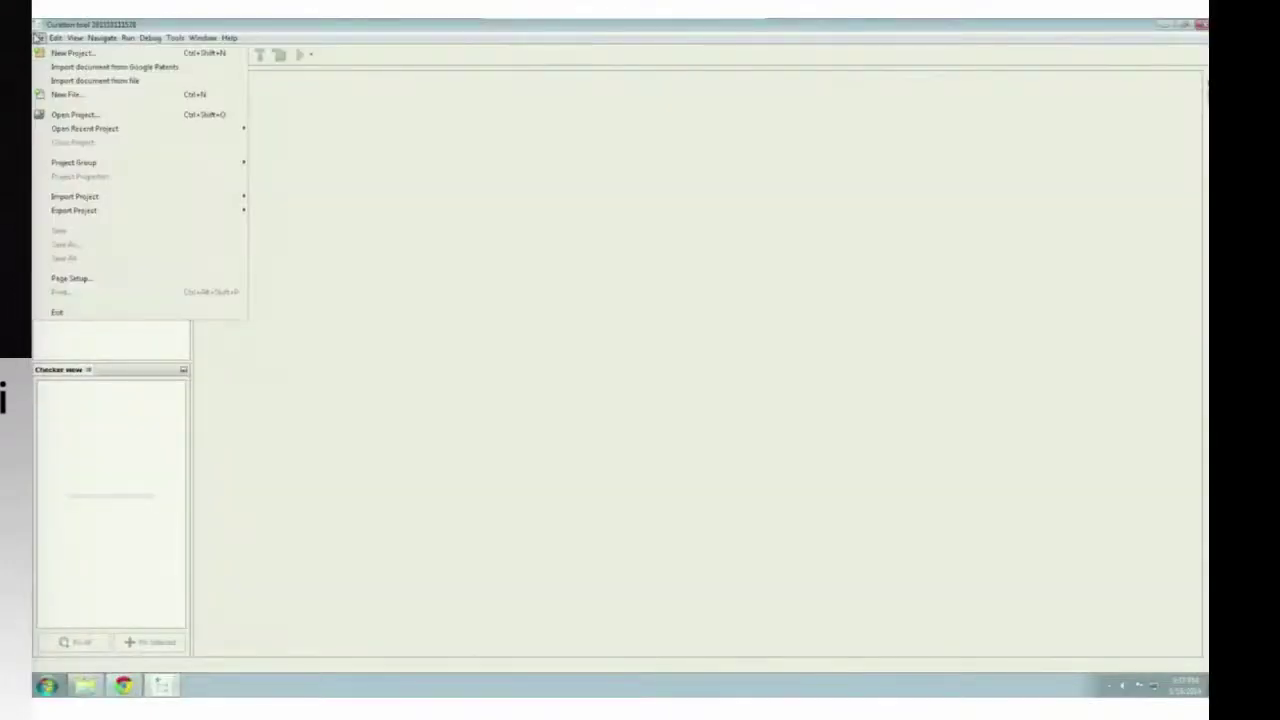
click(79, 67)
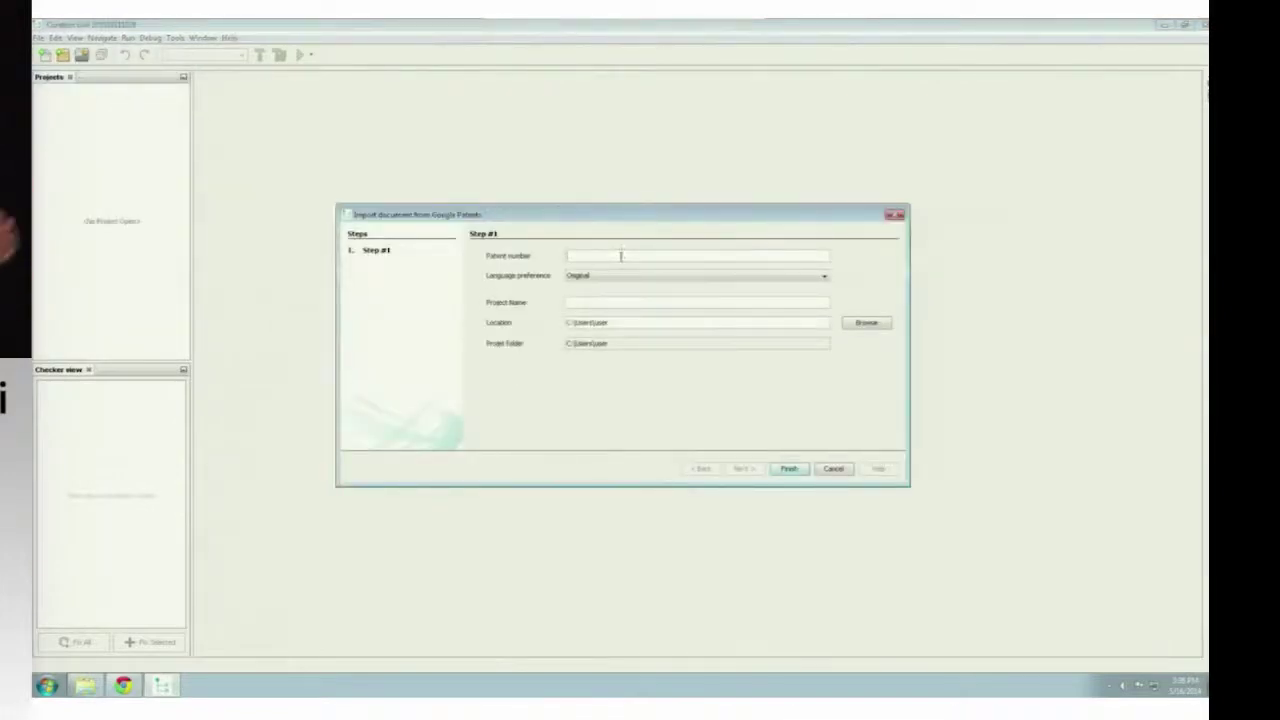
text(US75636382)
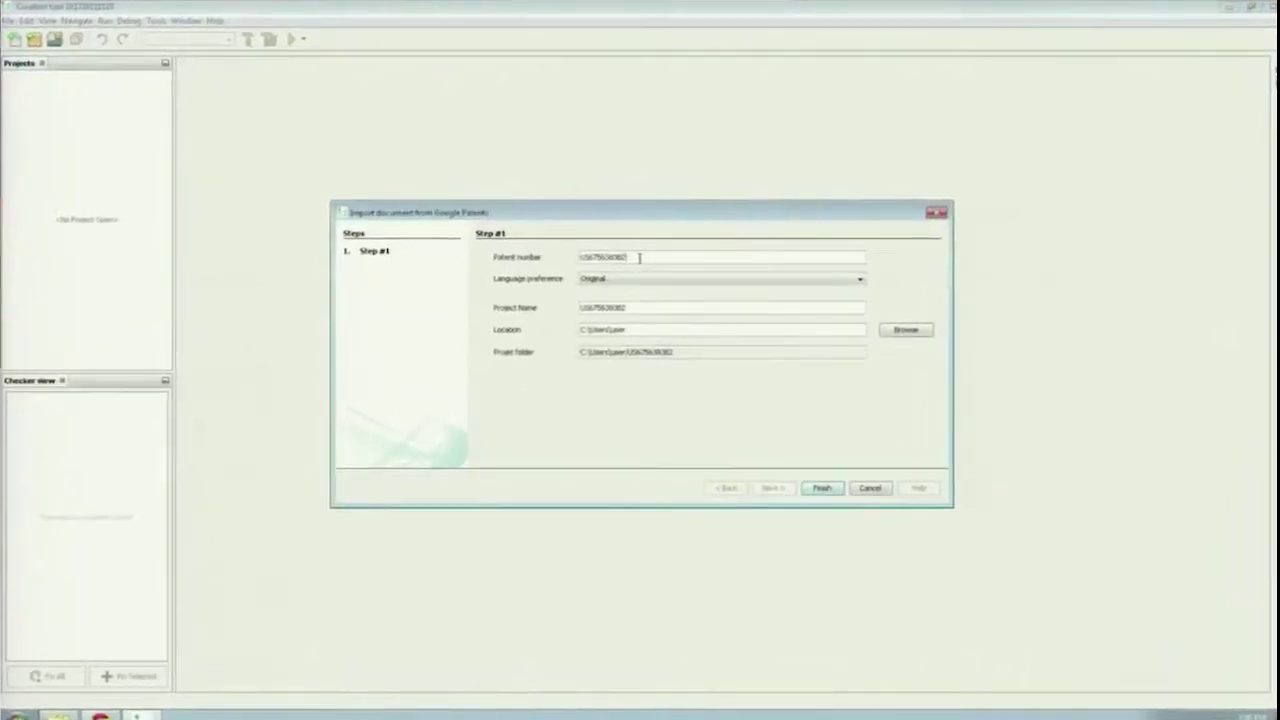
click(832, 490)
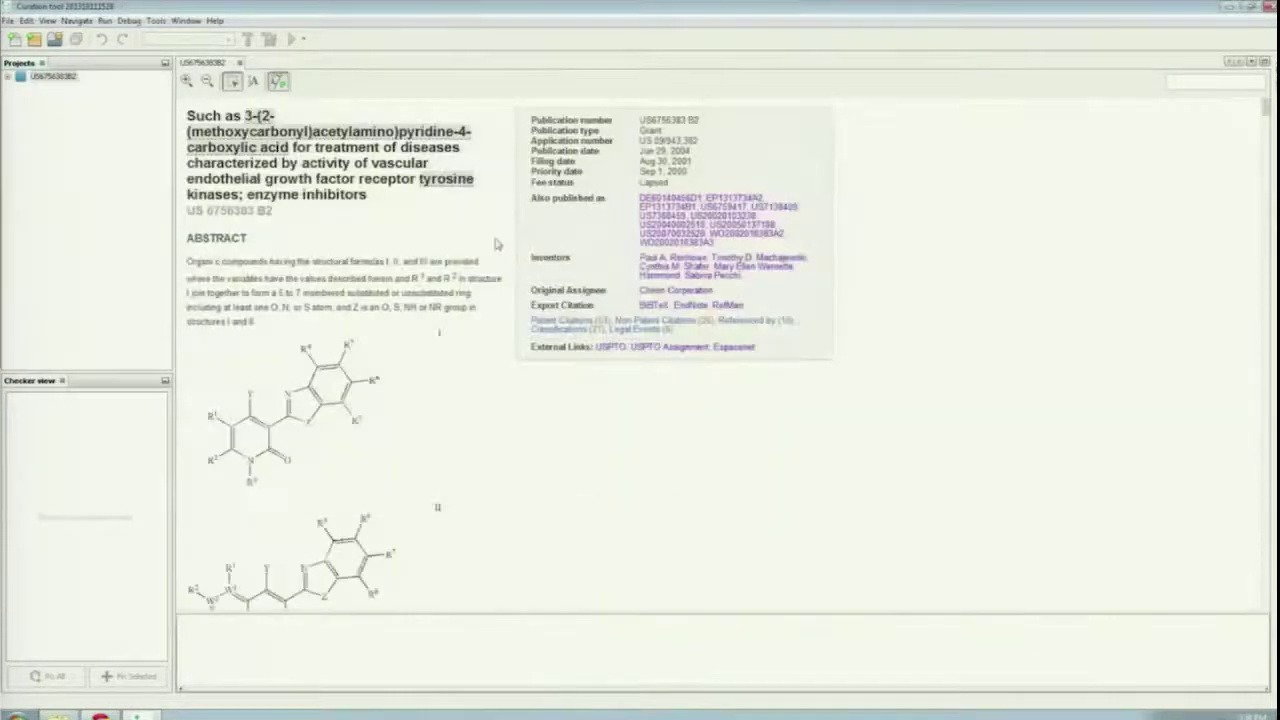
scroll(494, 430, down, 10)
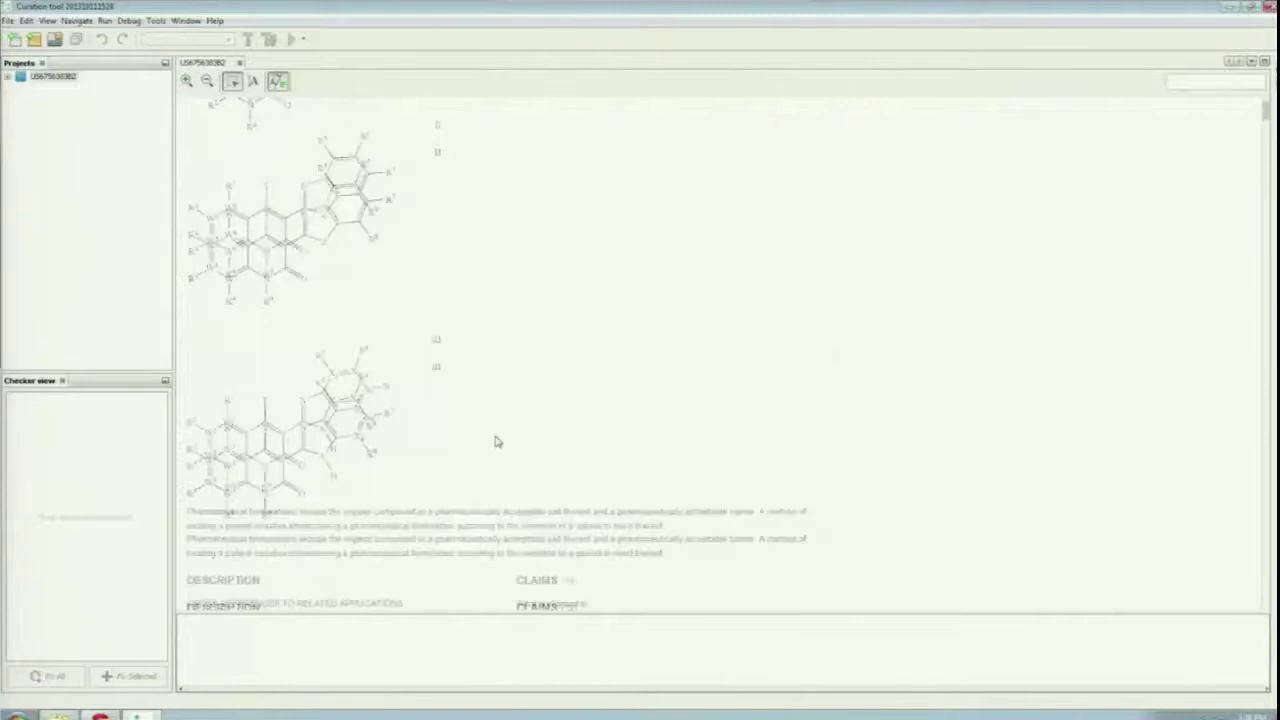
scroll(768, 367, down, 5)
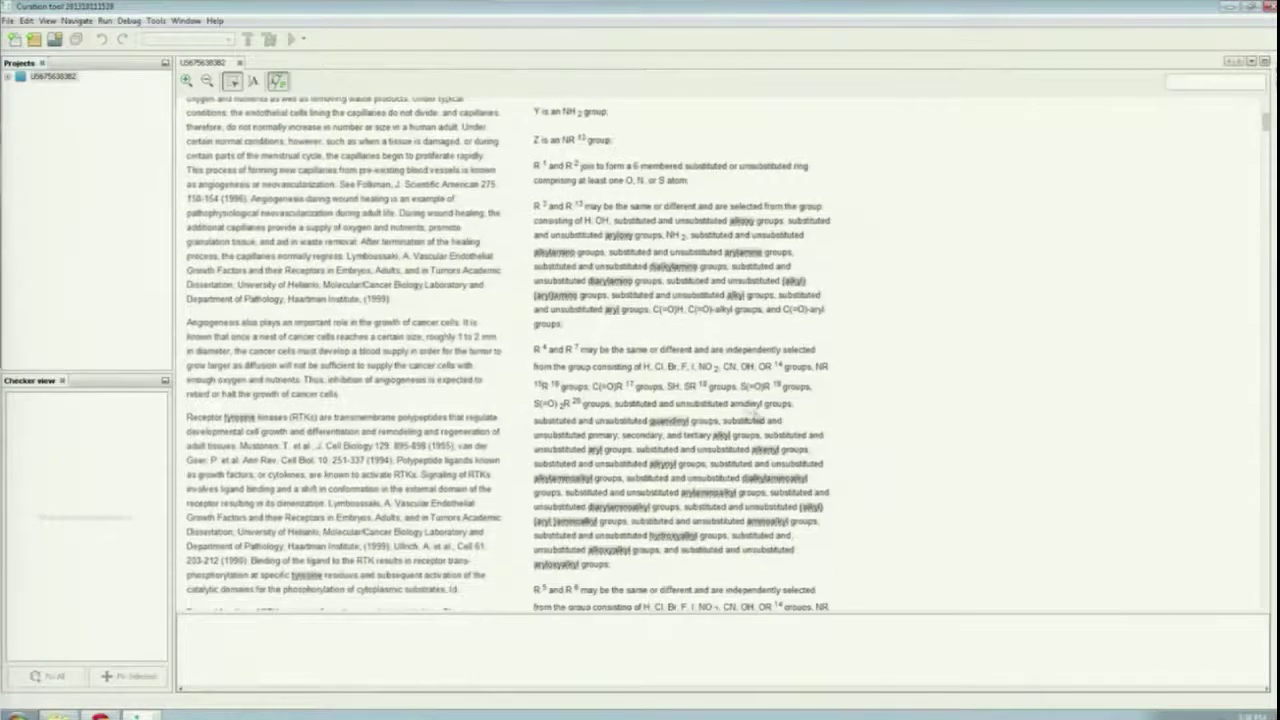
scroll(737, 412, up, 2)
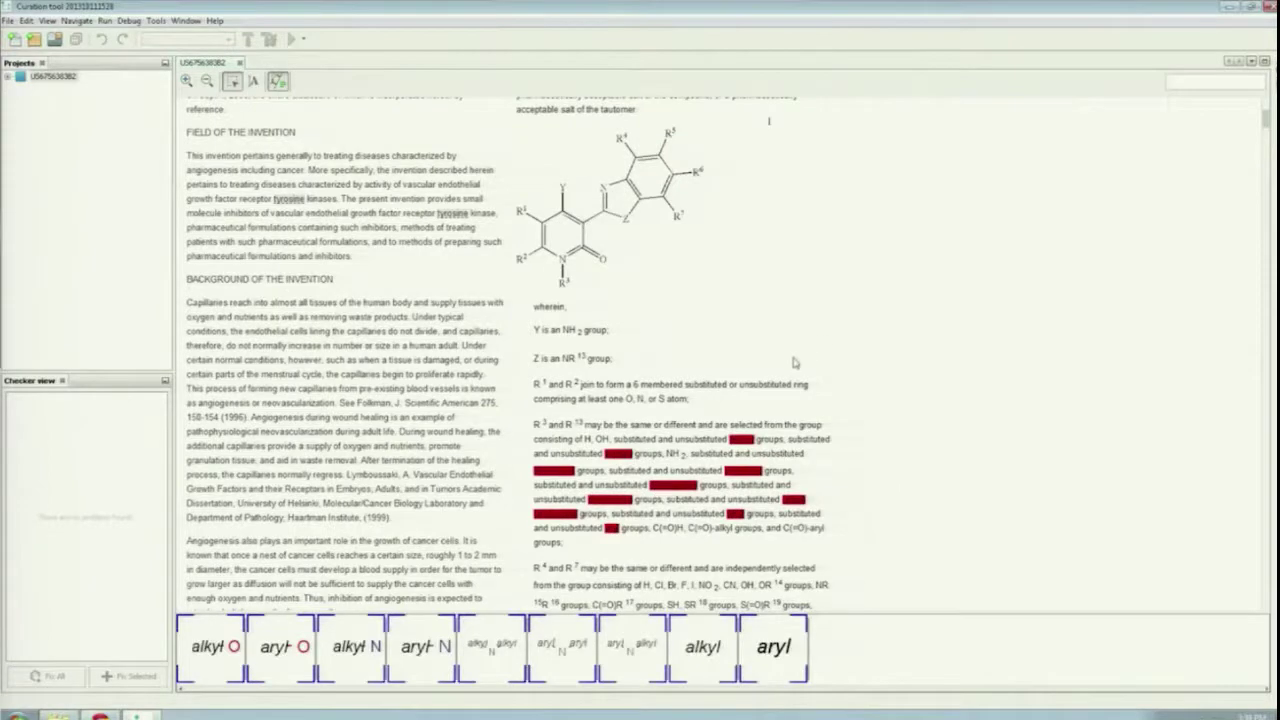
- Create a new Markush structure file in the patent project
scroll(795, 363, up, 5)
right_click(55, 80)
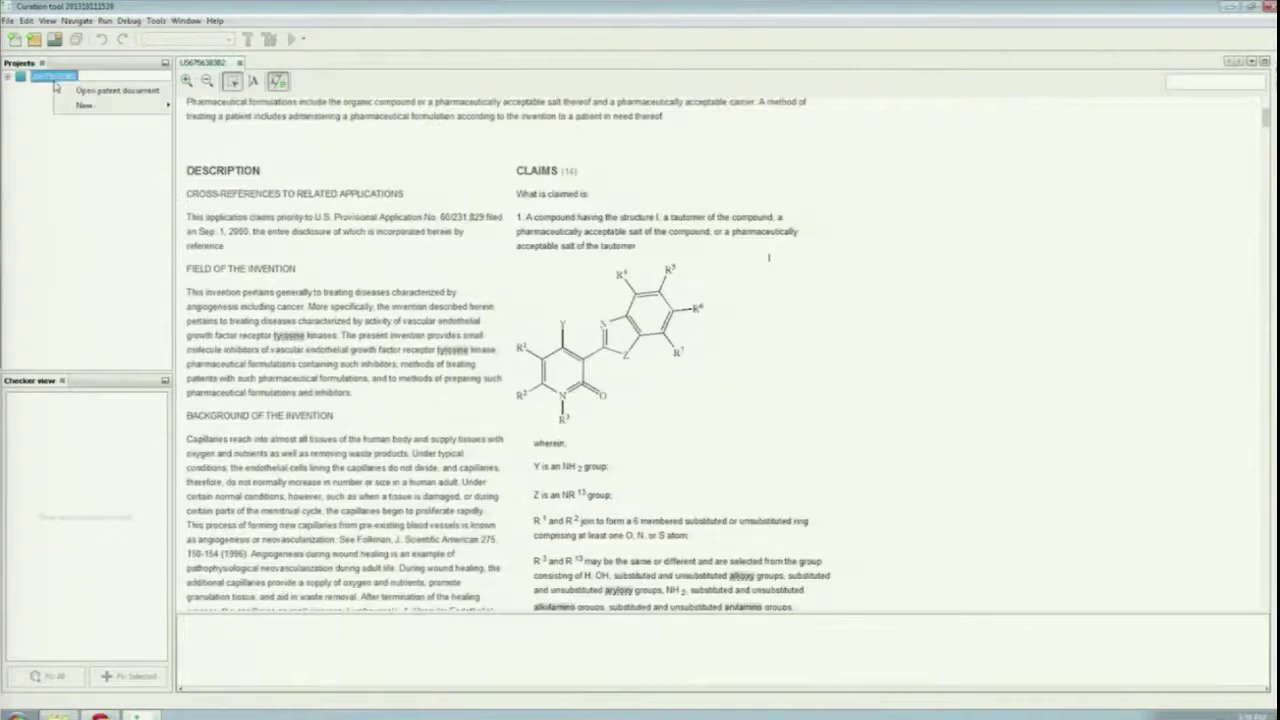
mouse_move(72, 106)
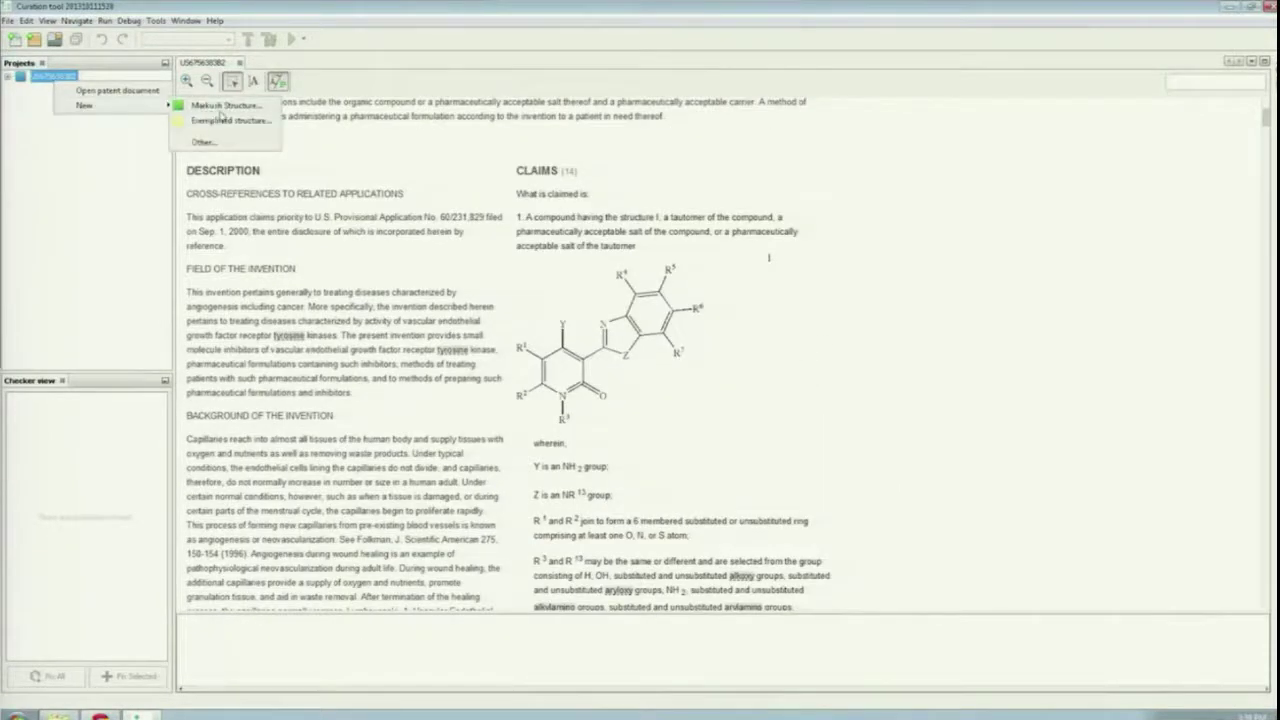
click(219, 117)
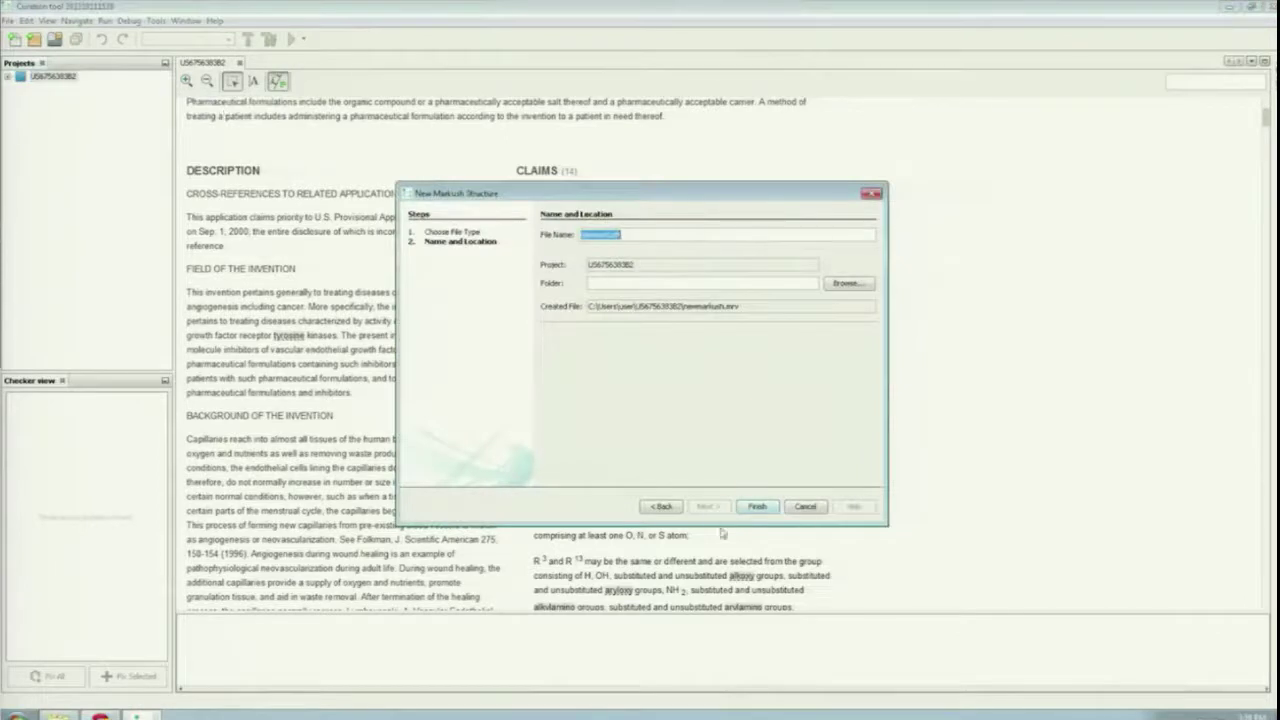
click(758, 507)
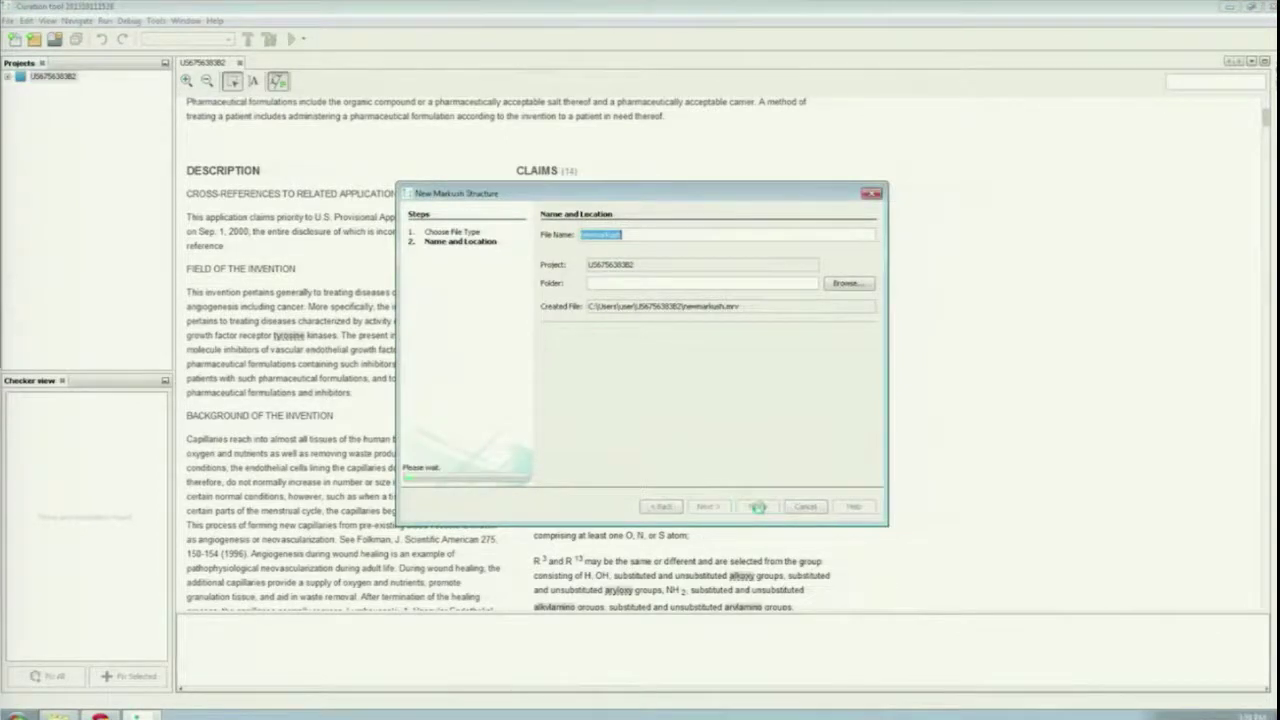
- Draw the scaffold by pasting the claimed core, set R9 and the methyl R-group, and save
right_click(822, 146)
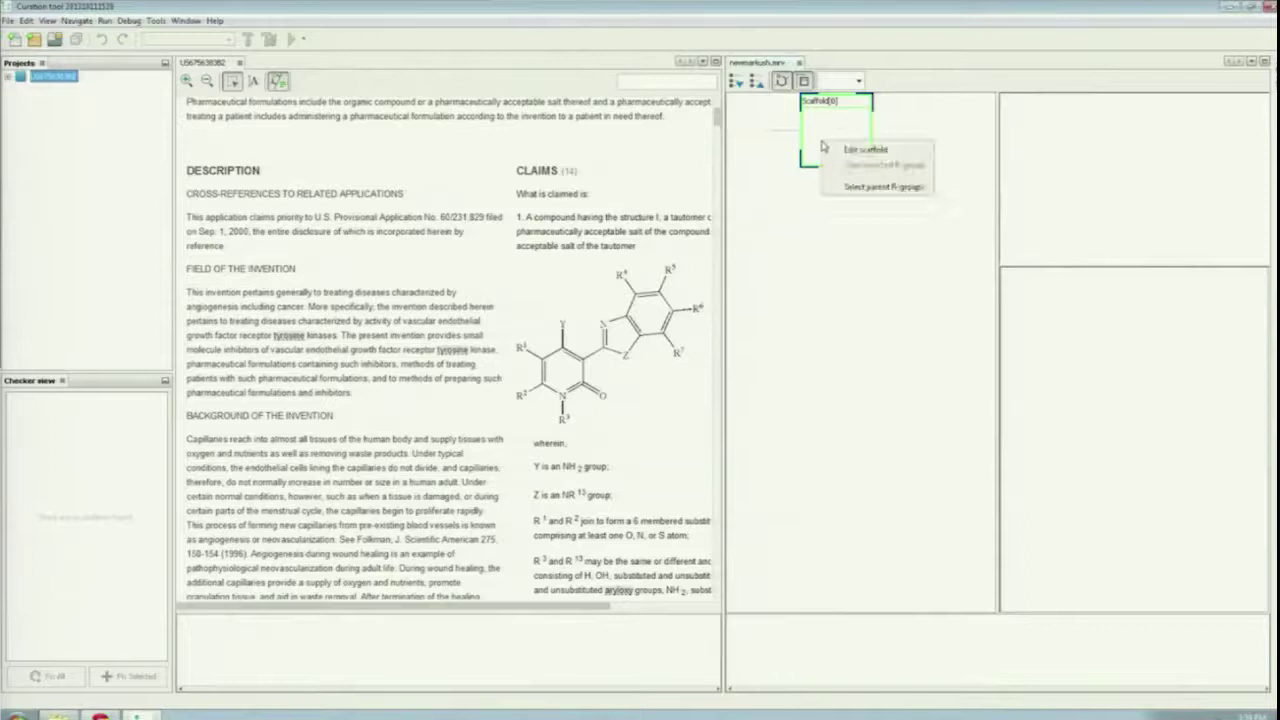
click(856, 150)
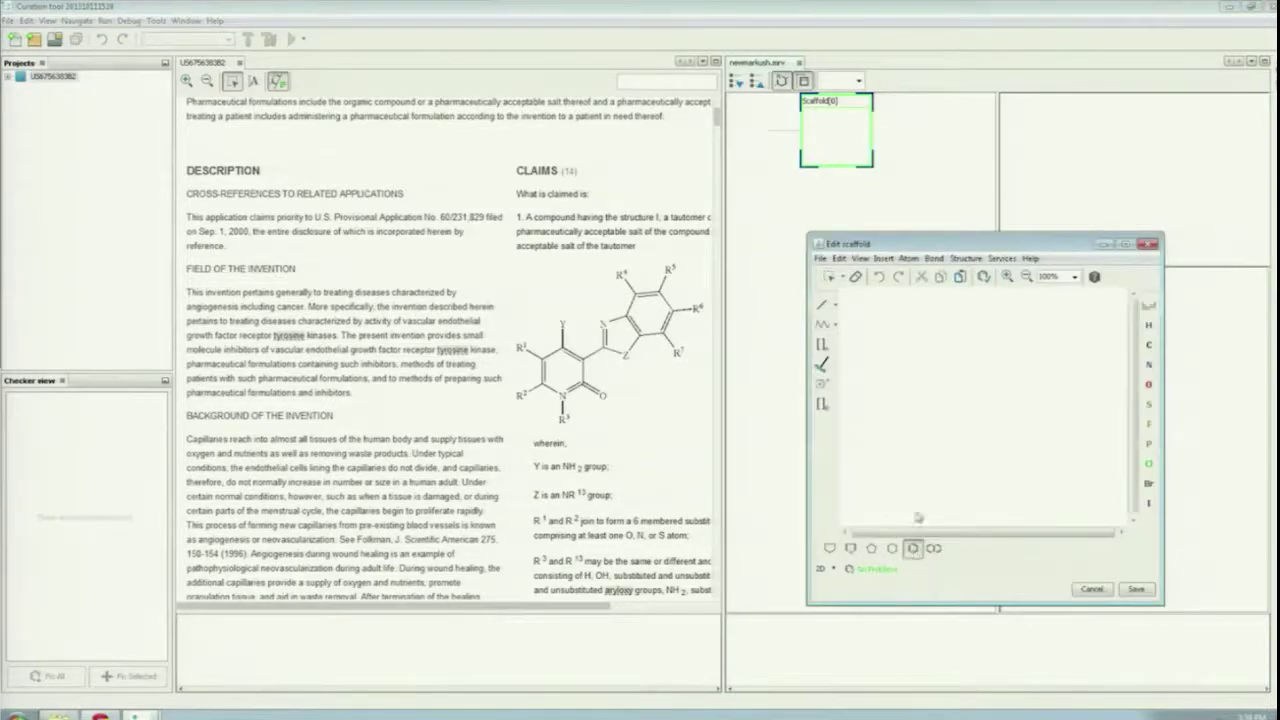
click(940, 432)
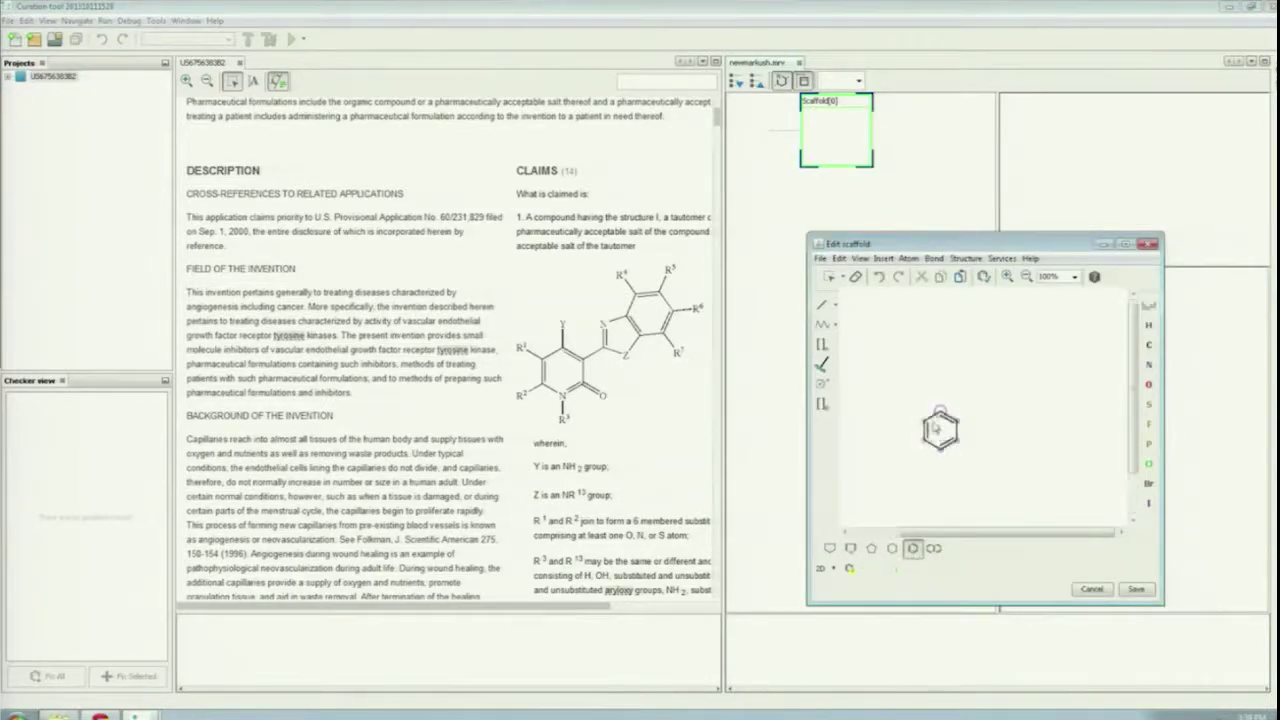
click(826, 302)
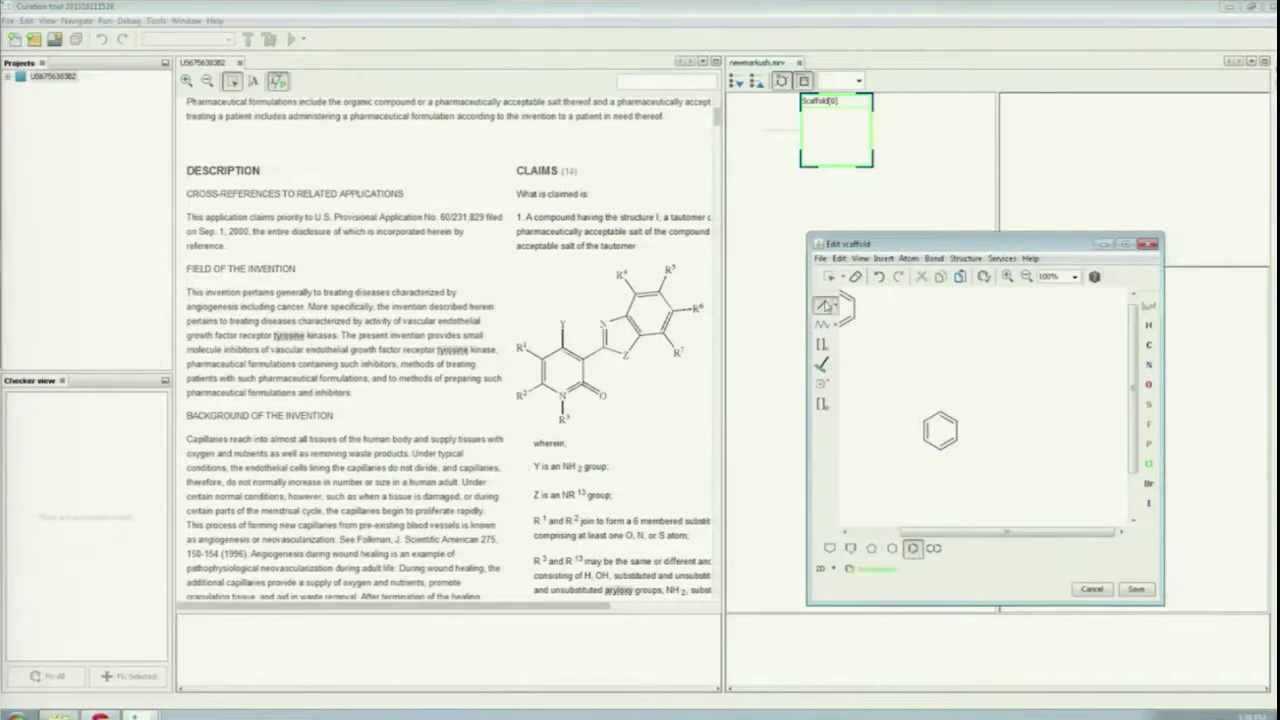
click(960, 423)
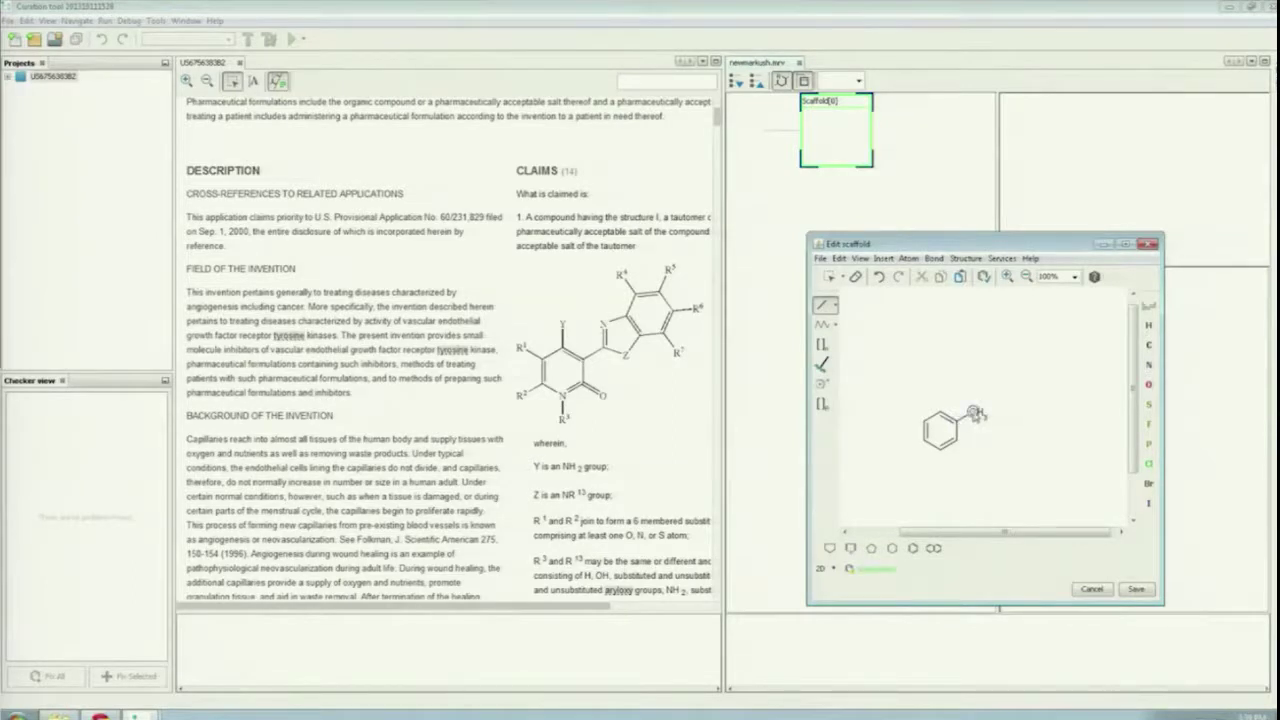
key(ctrl+v)
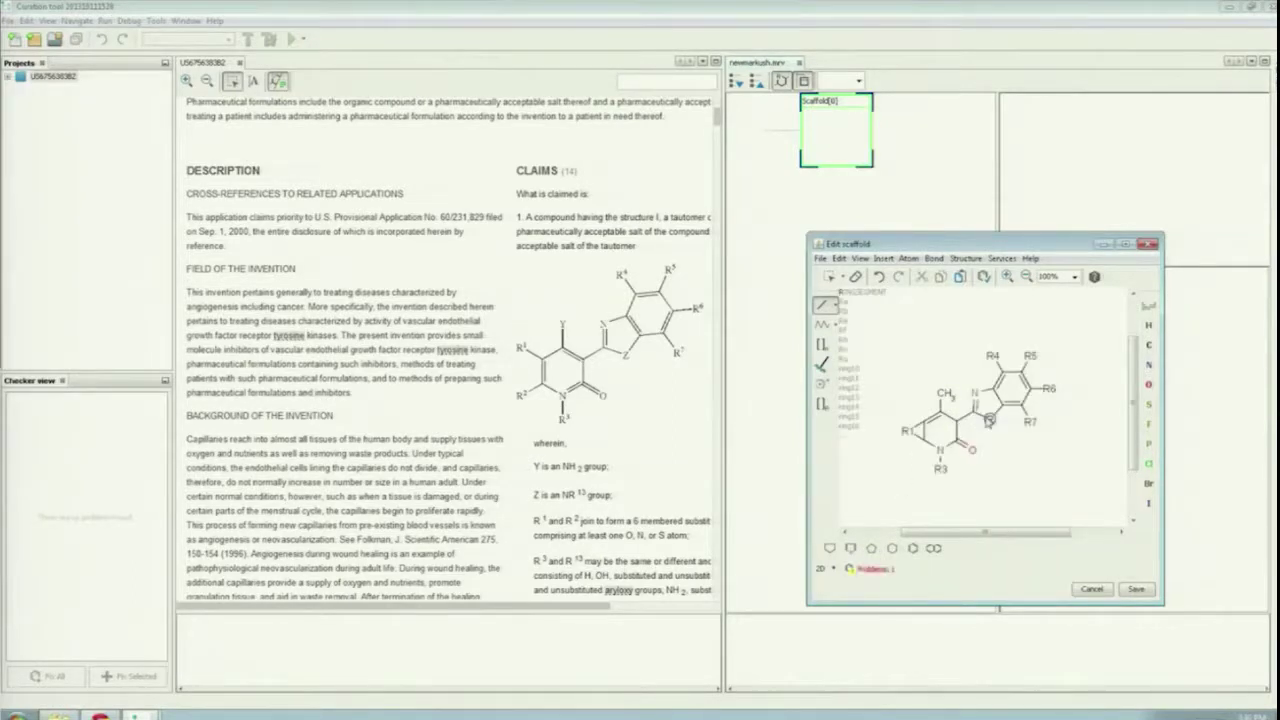
click(988, 420)
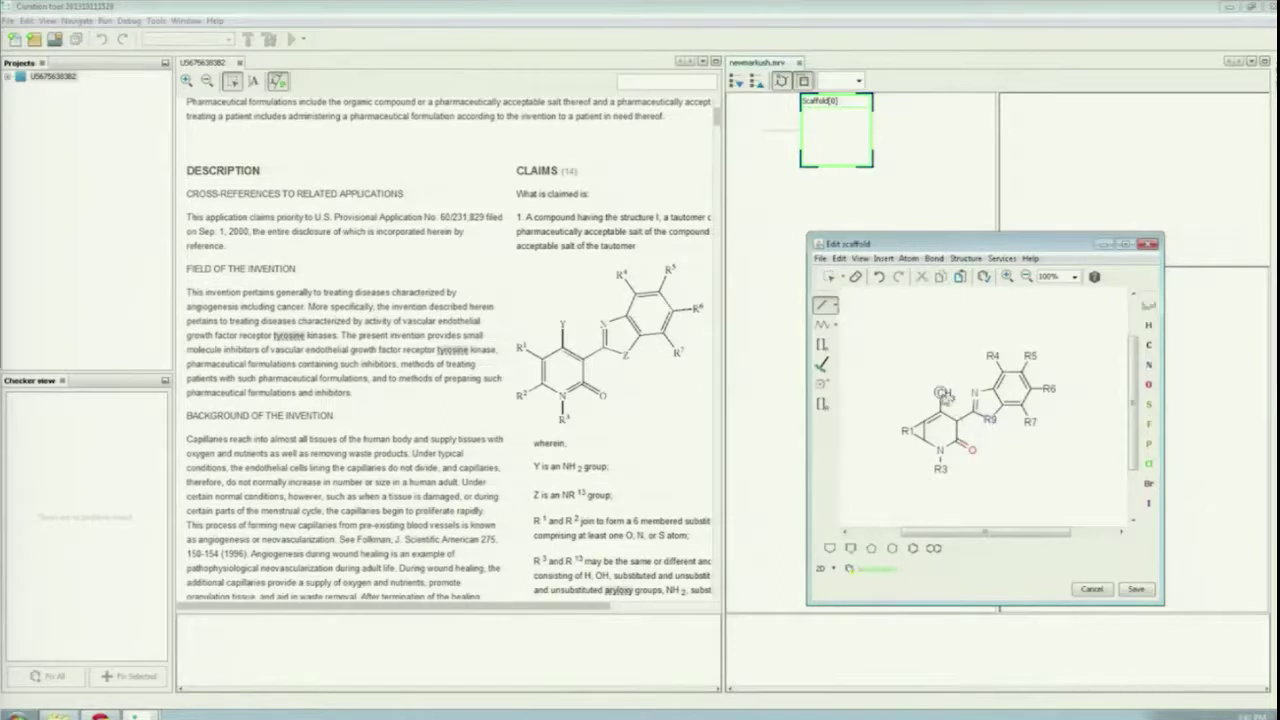
click(942, 393)
click(1128, 589)
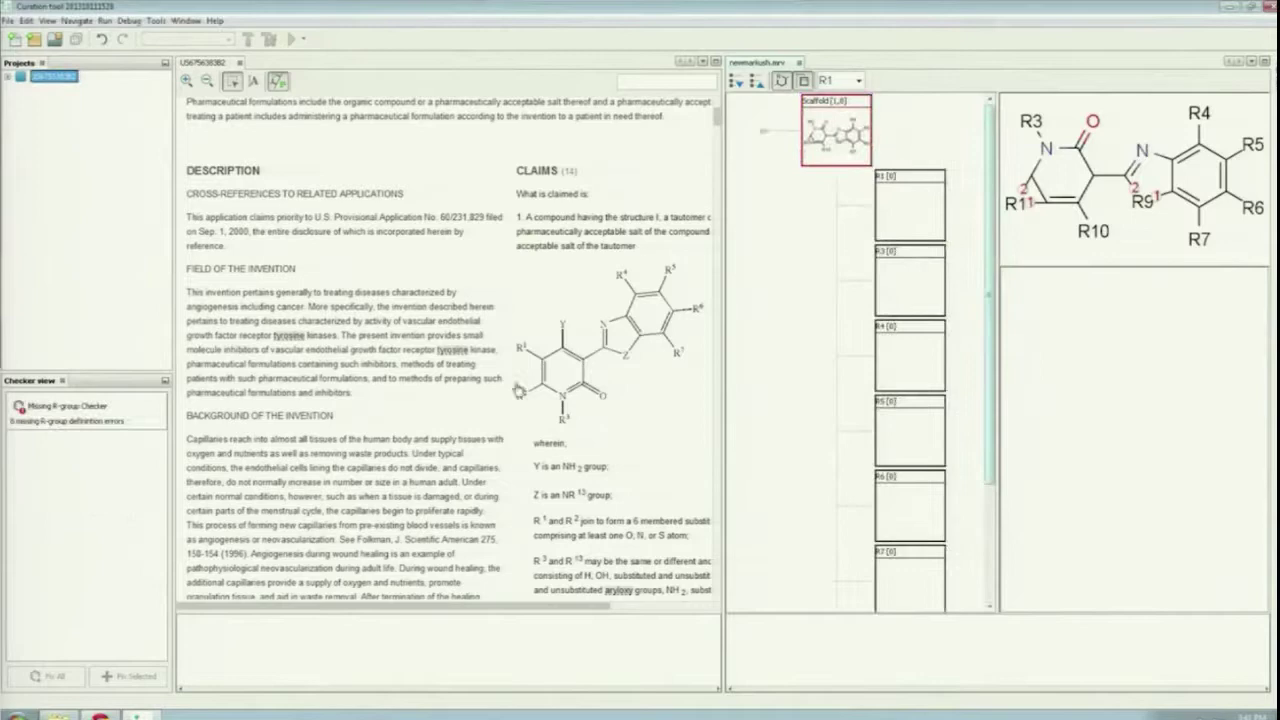
- Capture the alkyl and aryl terms of the R3 definition text into the R3 group
scroll(520, 388, down, 2)
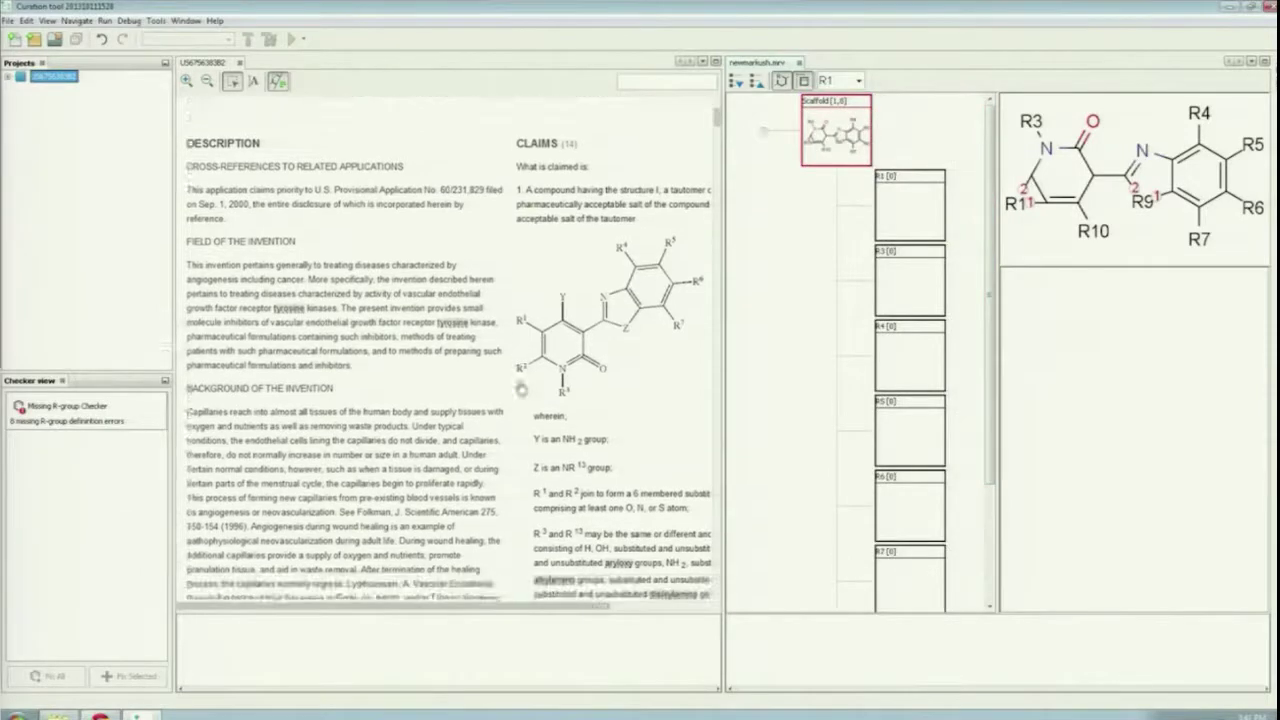
drag(551, 608, 650, 610)
scroll(548, 110, down, 3)
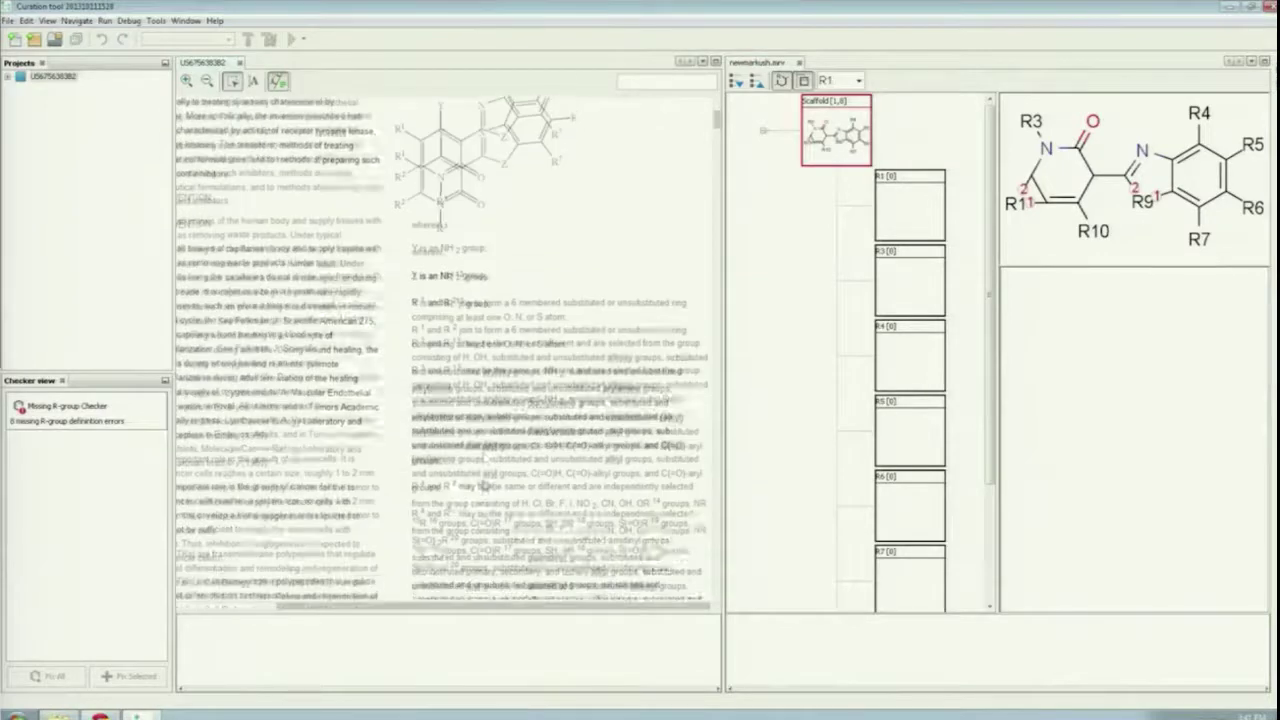
drag(400, 337, 682, 478)
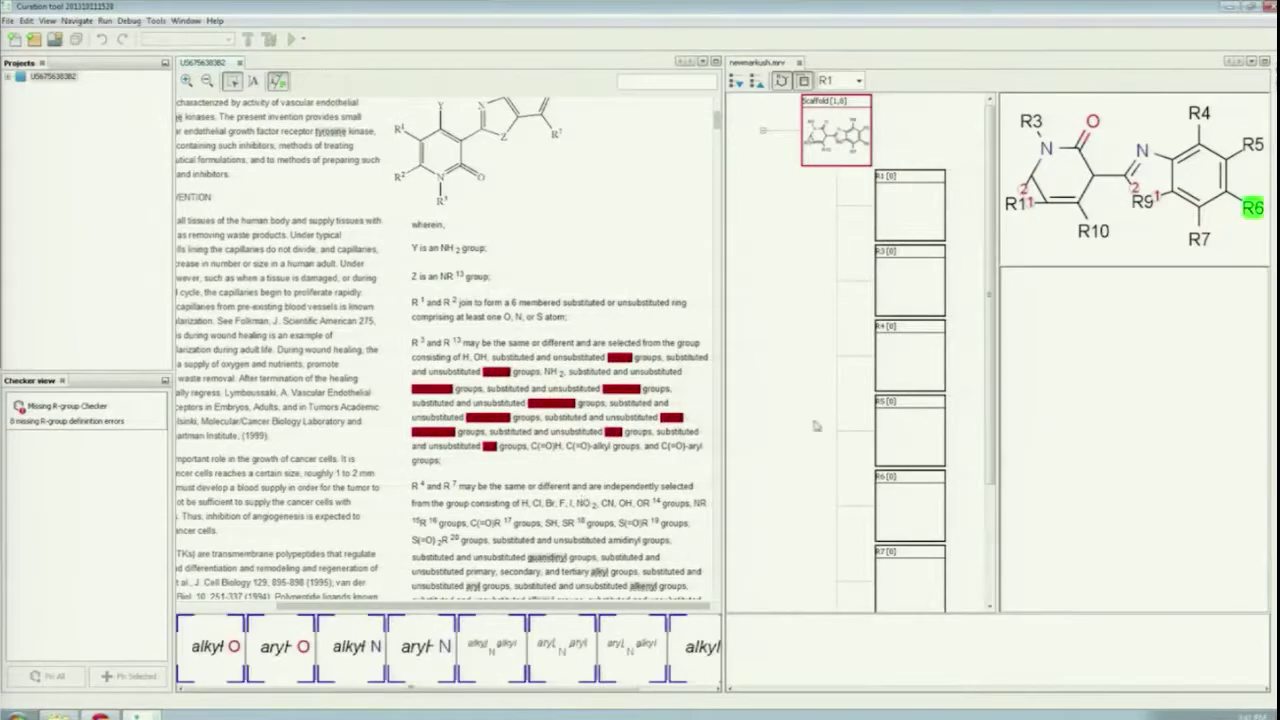
click(900, 303)
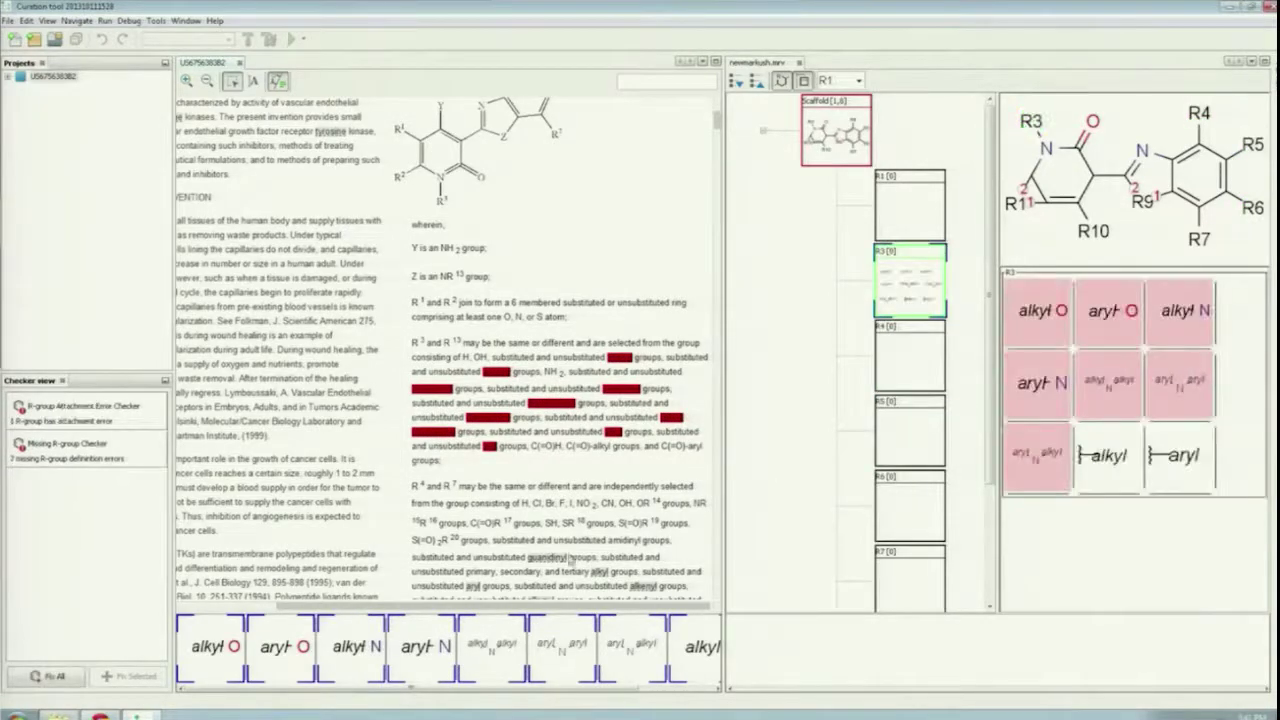
- Add attachment points to the six R3 fragments, such as aryl-OH and alkyl-NH2, and save
scroll(556, 478, down, 1)
right_click(898, 292)
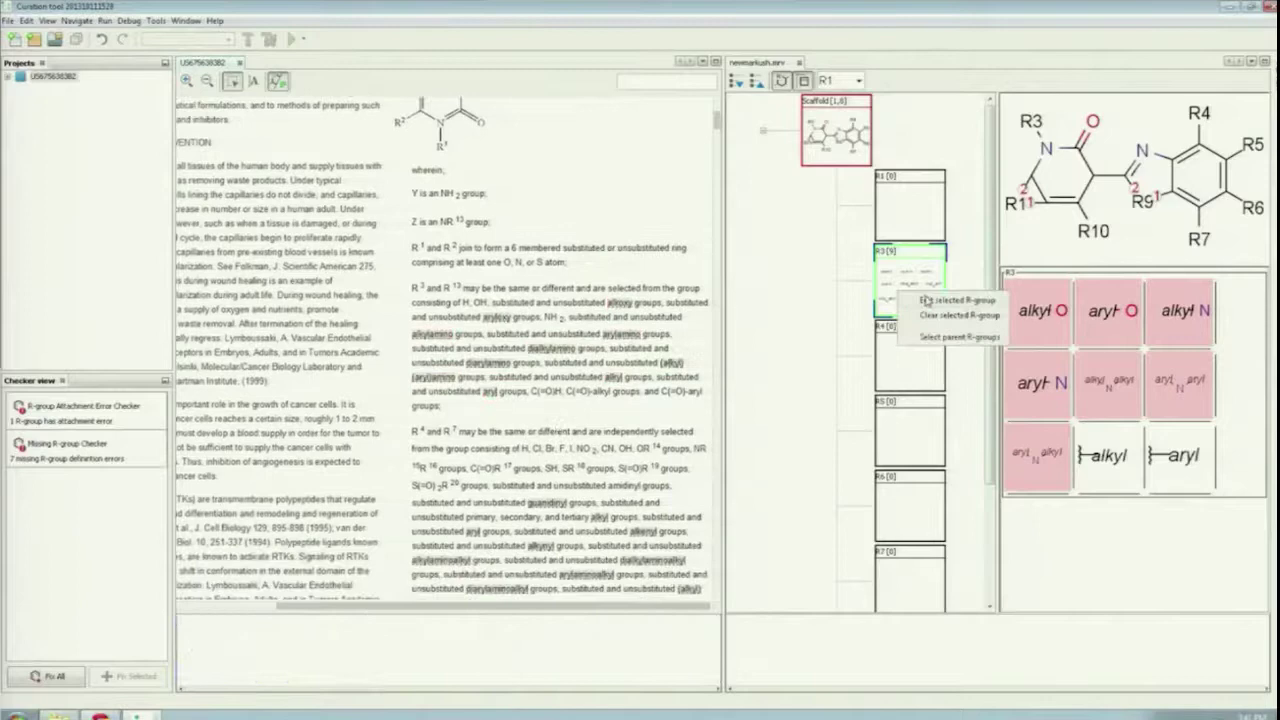
click(940, 300)
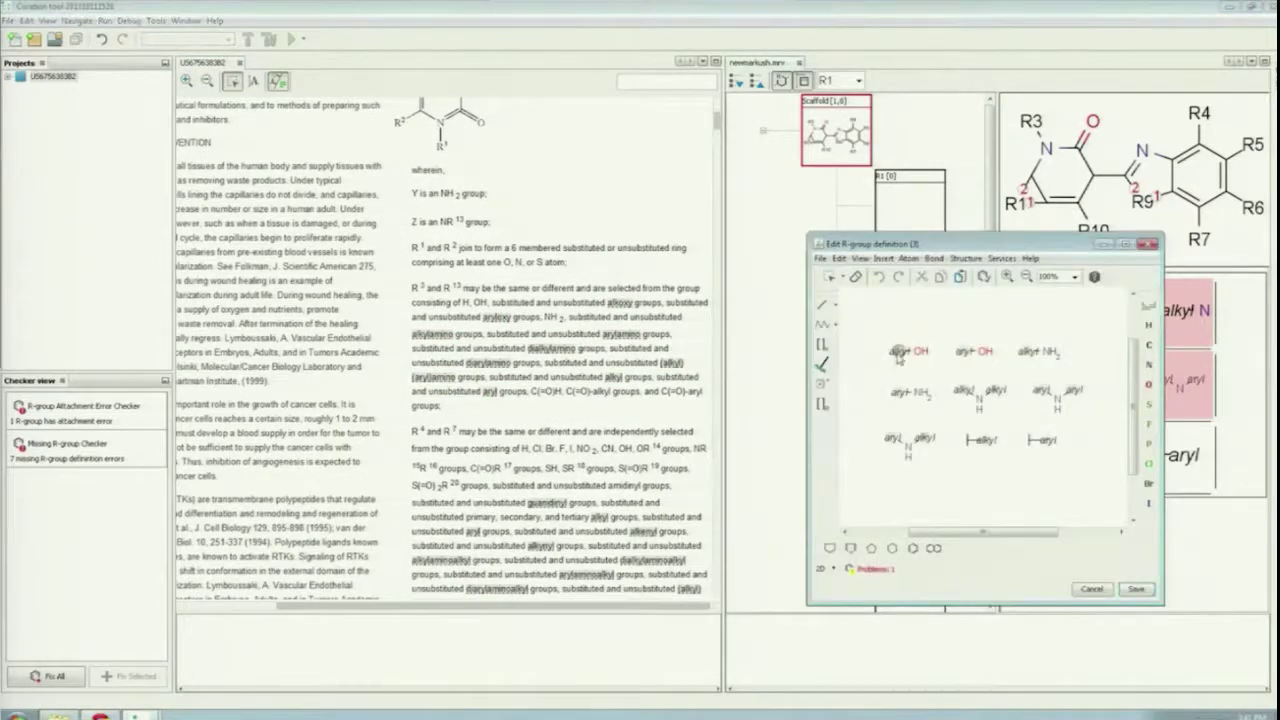
click(958, 352)
click(1025, 352)
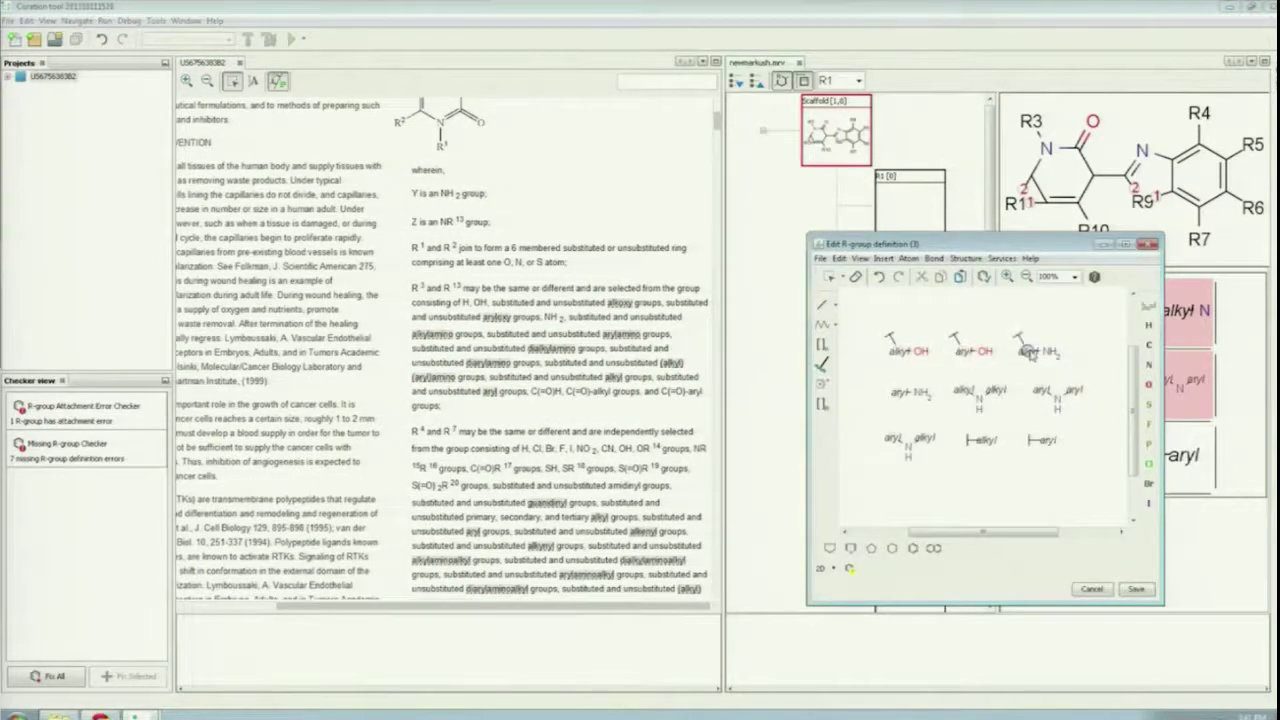
click(1037, 392)
click(992, 390)
click(895, 392)
click(890, 438)
click(1136, 588)
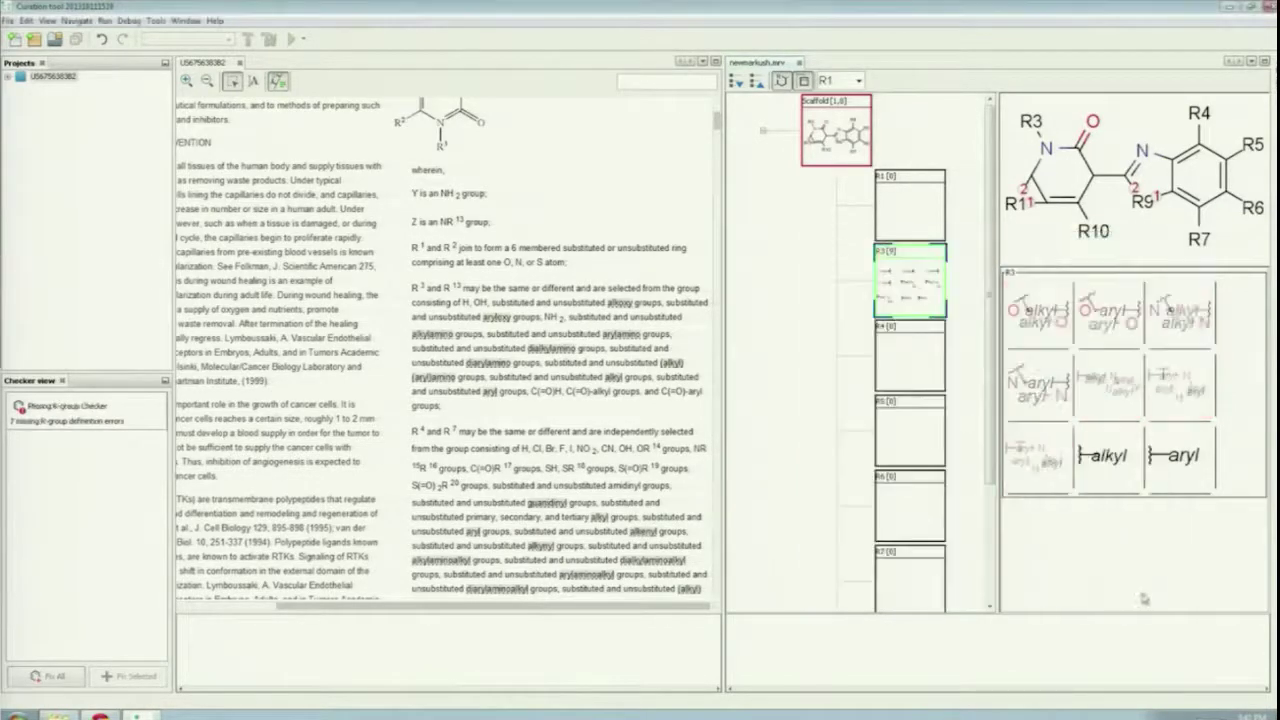
- Extract the compound structures named in Examples 11, 10 and 9 of the patent
scroll(463, 556, down, 15)
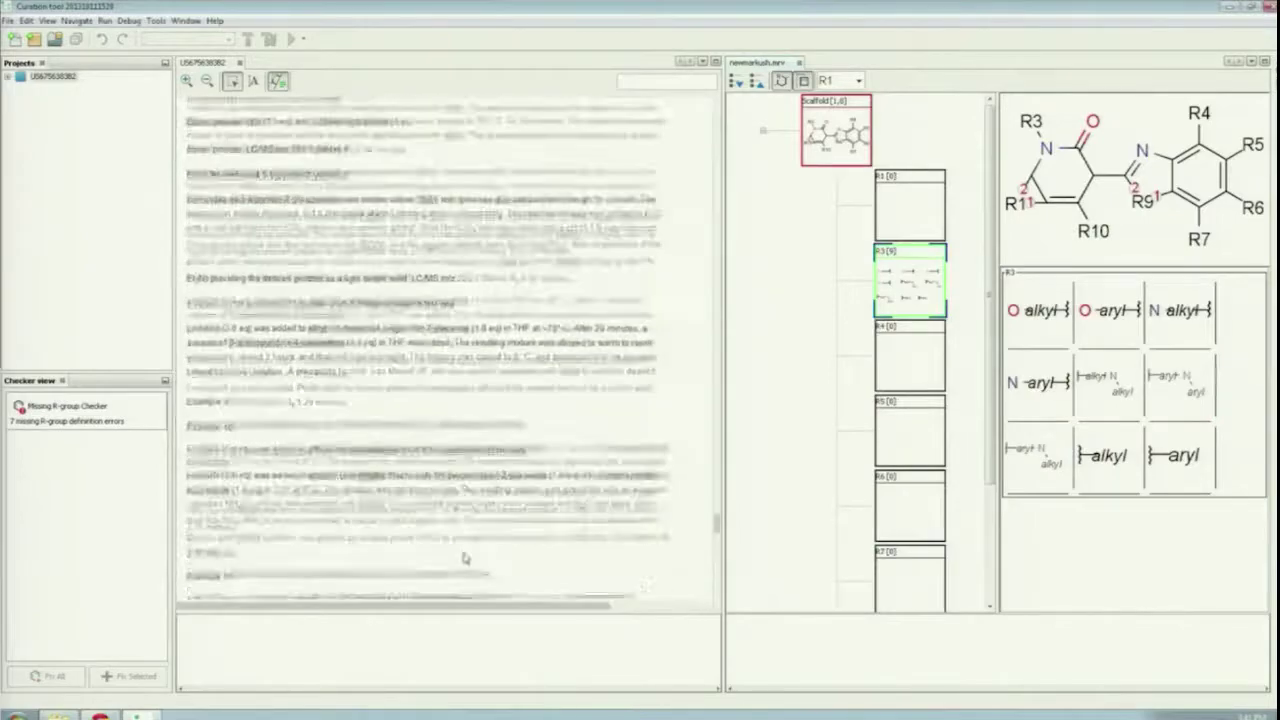
click(364, 420)
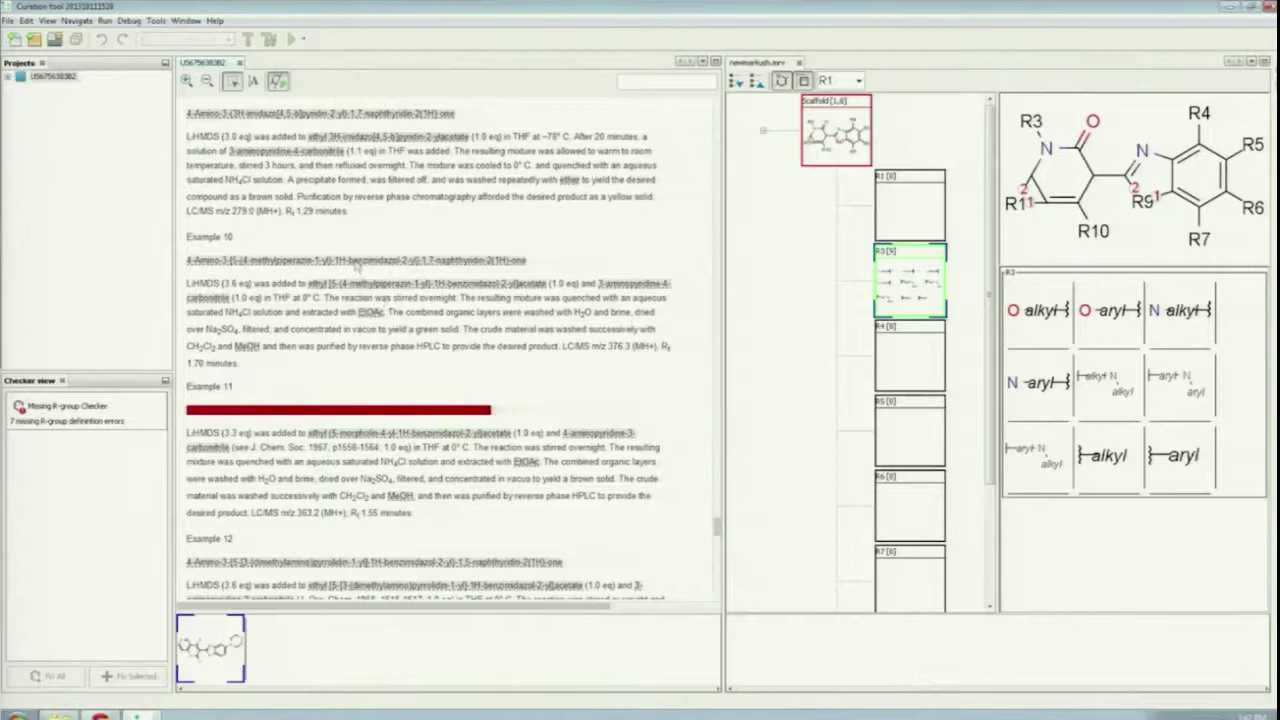
click(357, 261)
click(353, 114)
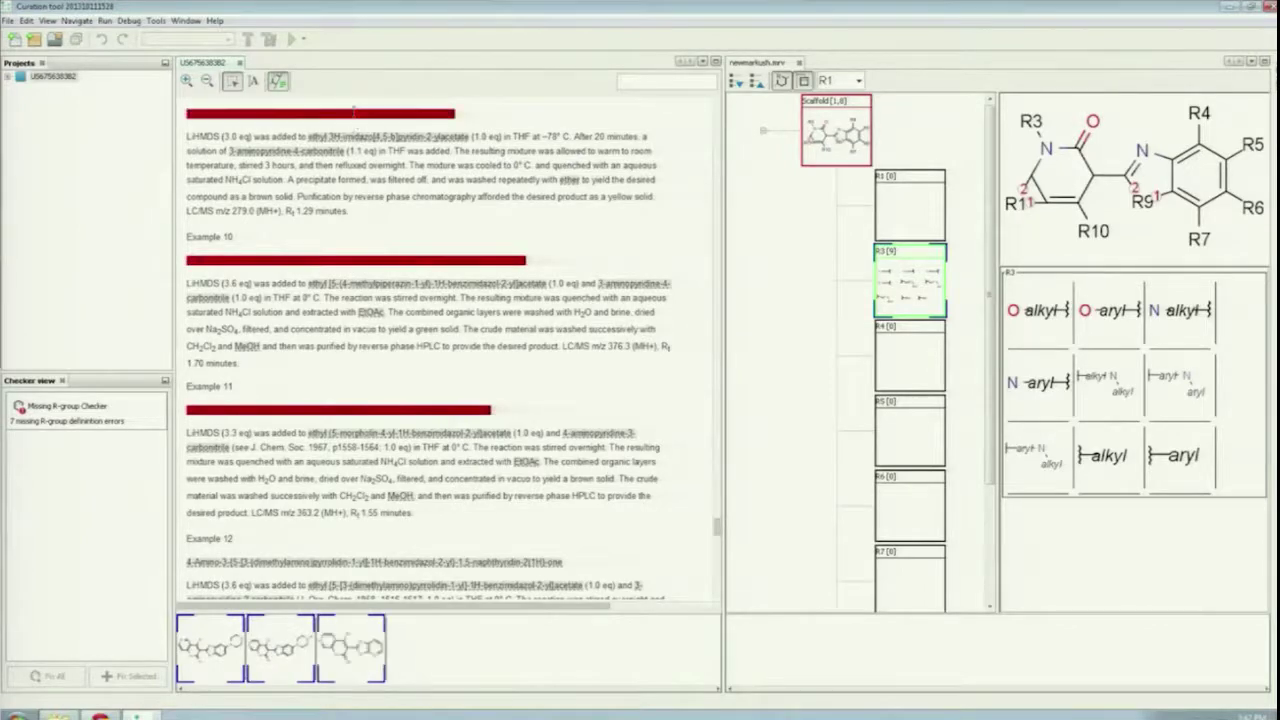
- Add the three extracted structures as exemplified compounds and review the R3, R5 and R6 substituents
drag(345, 665, 805, 645)
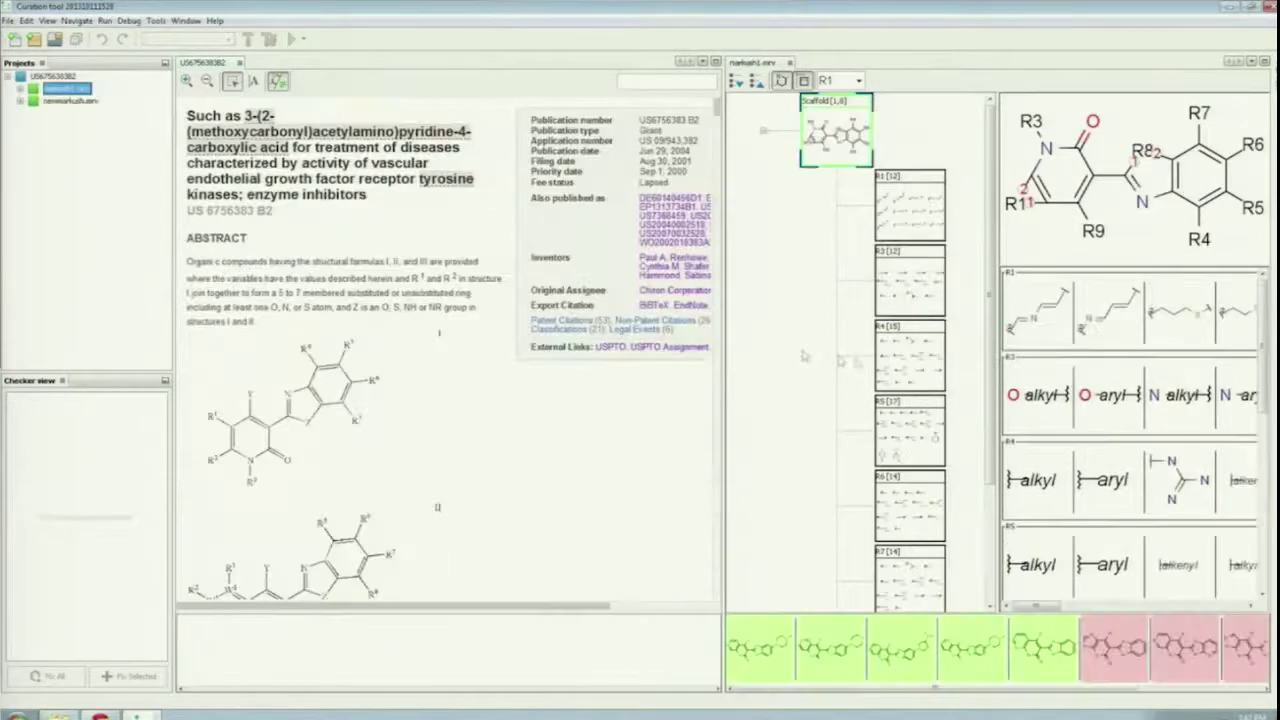
click(917, 276)
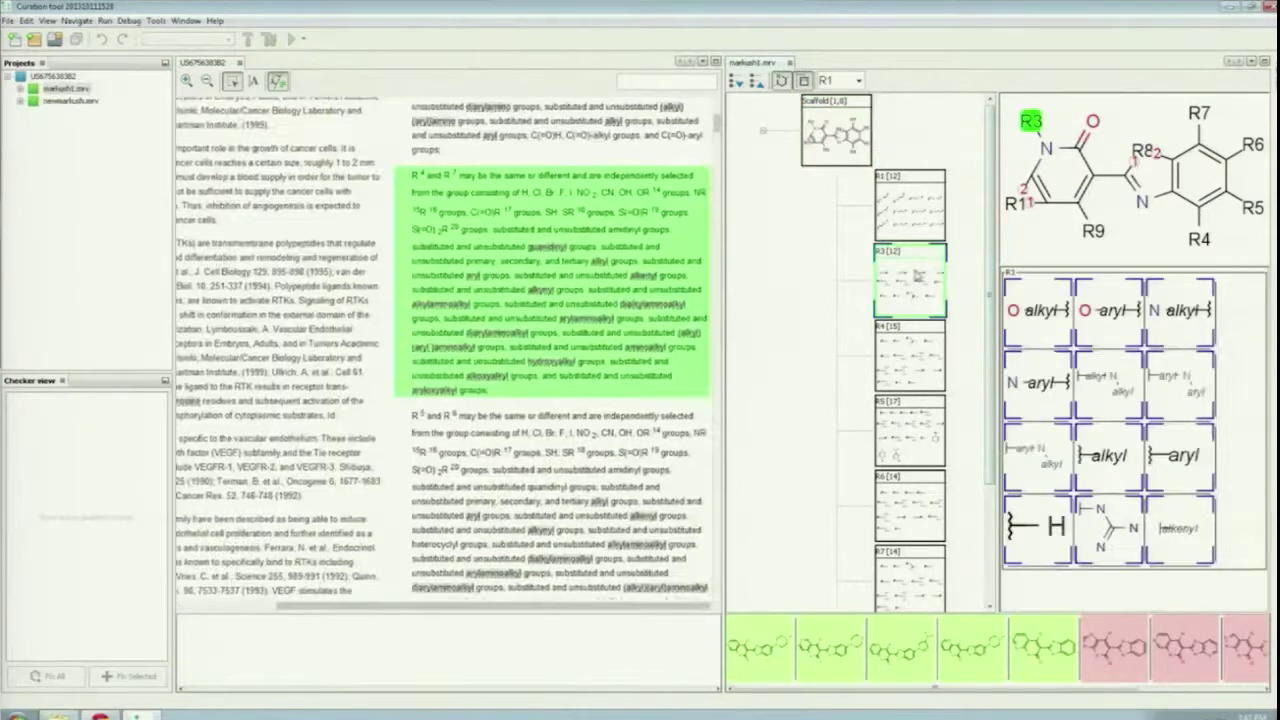
click(939, 428)
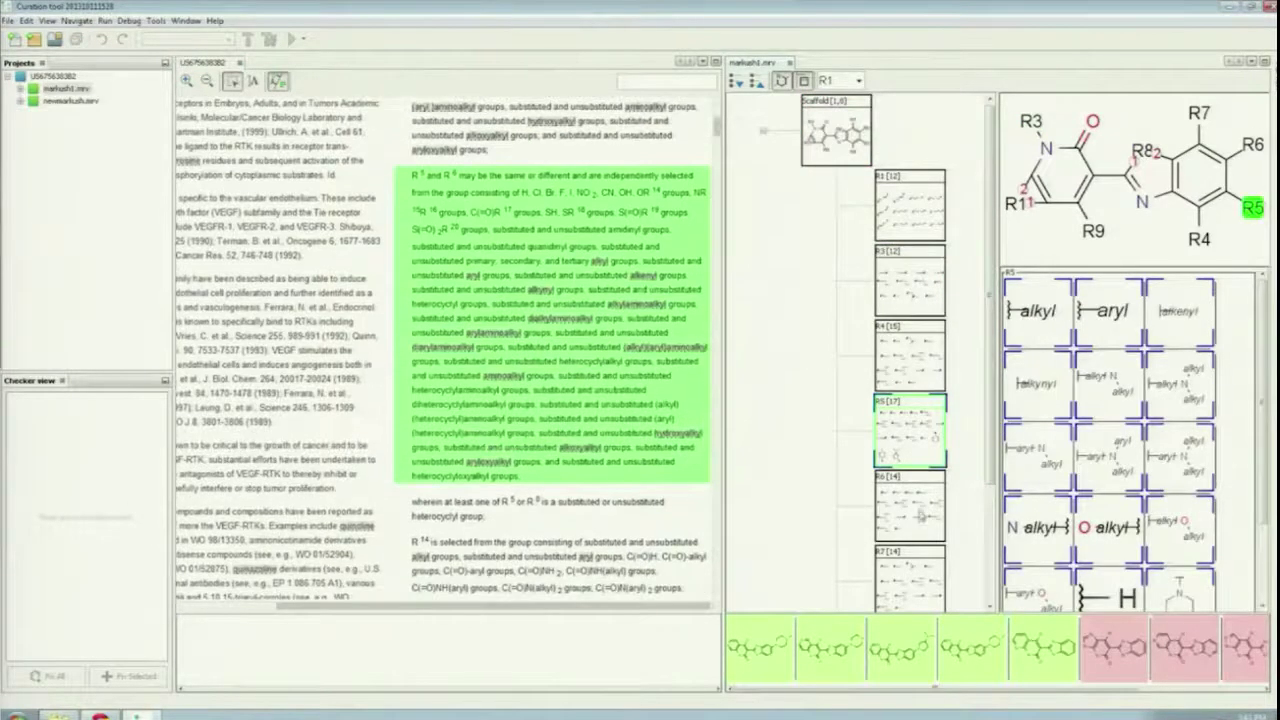
click(921, 514)
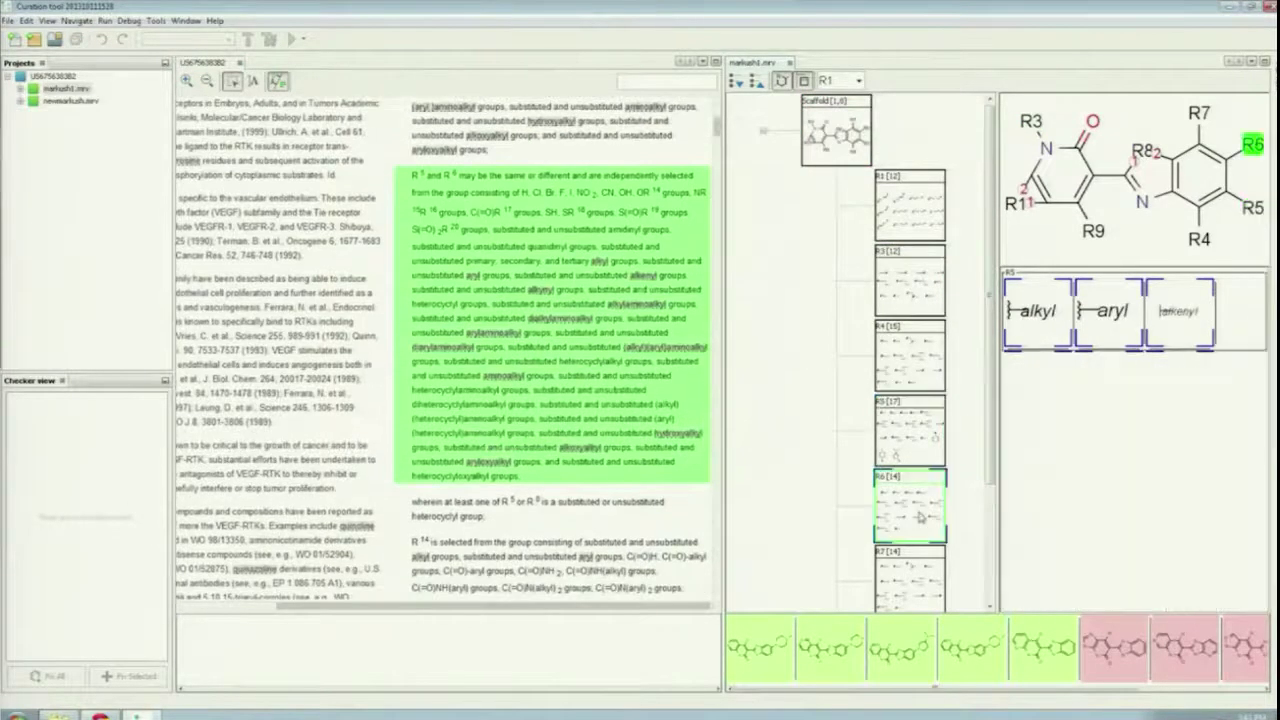
click(927, 662)
click(976, 668)
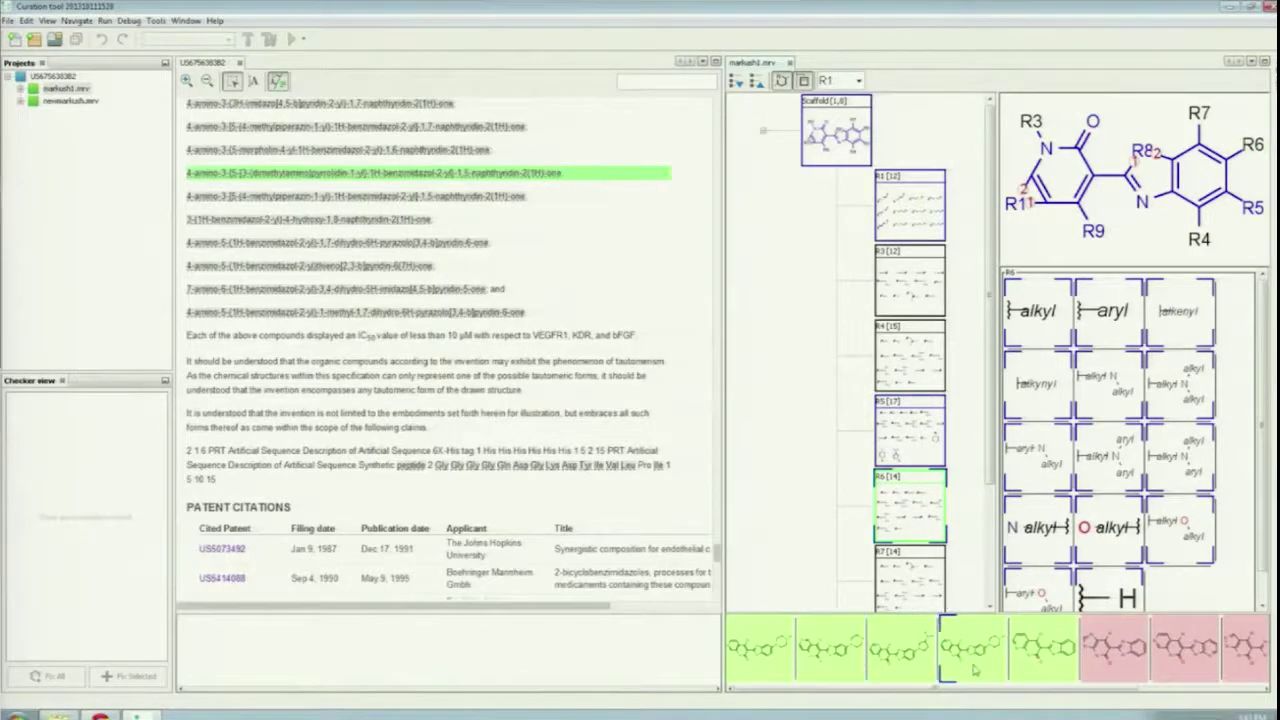
- Check the exemplified compounds and R1 options against the patent text, then bring up markush1.mrv's options
click(796, 645)
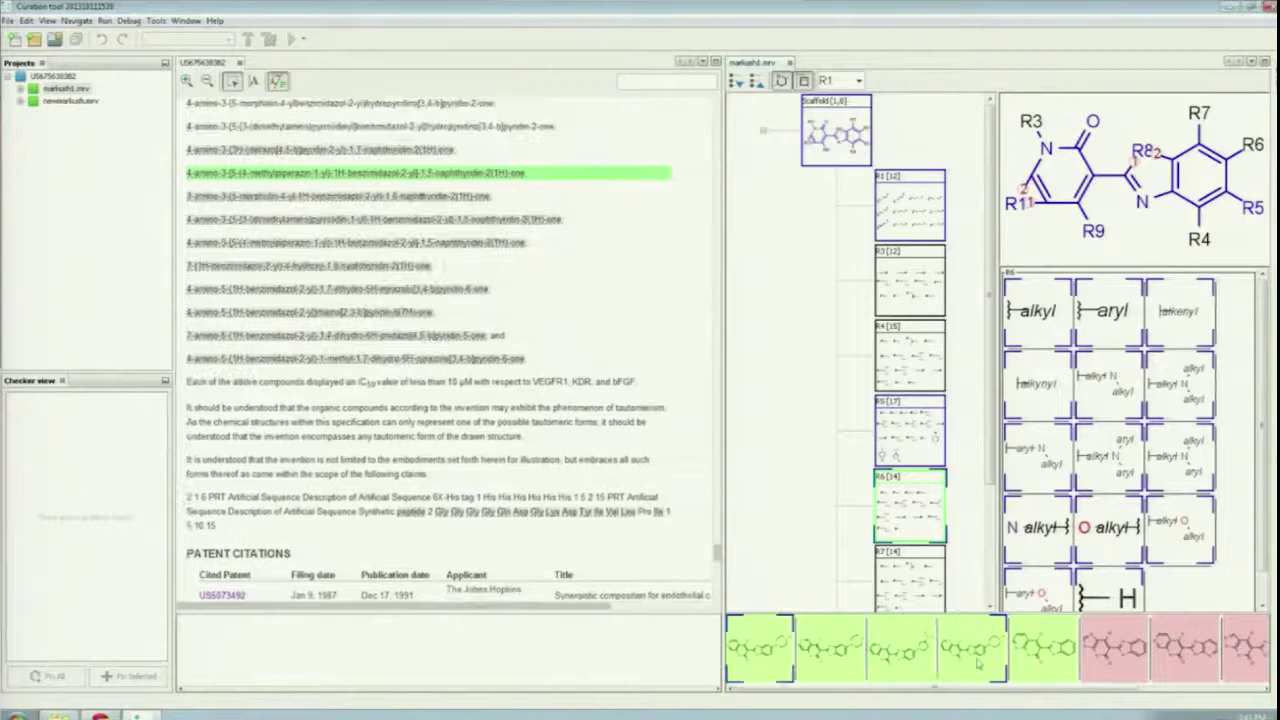
shift+click(1018, 660)
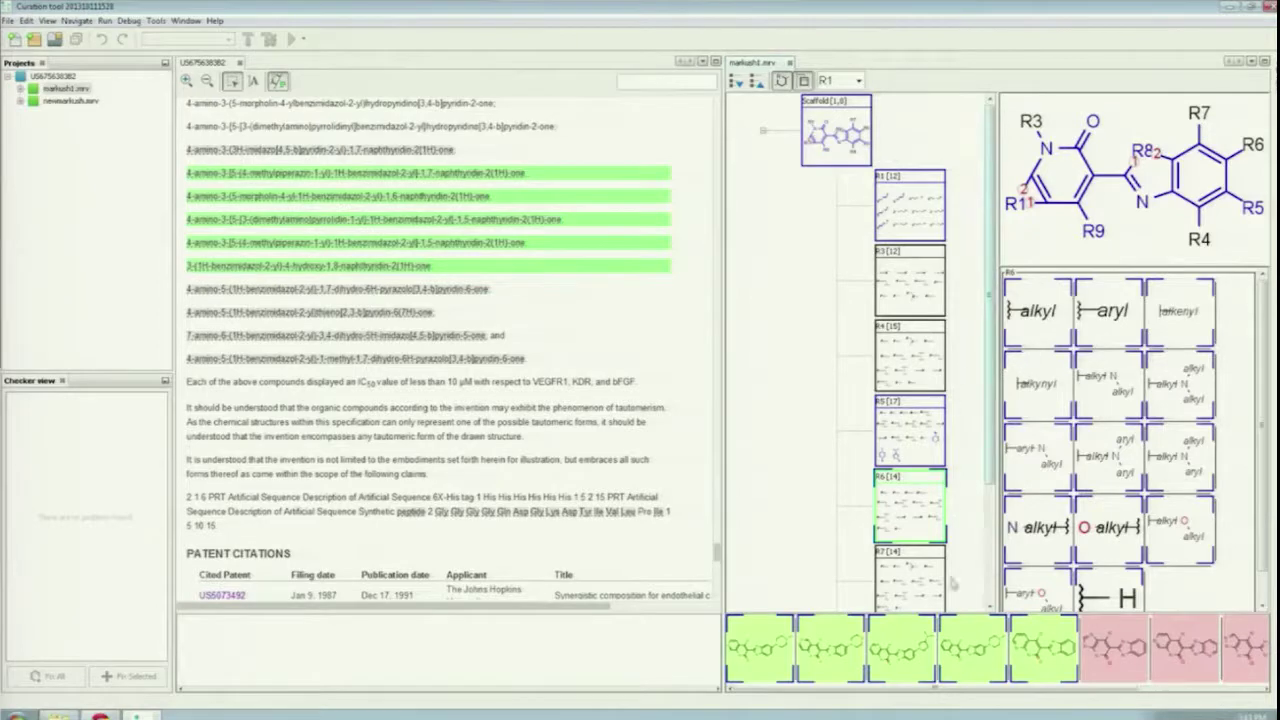
click(893, 684)
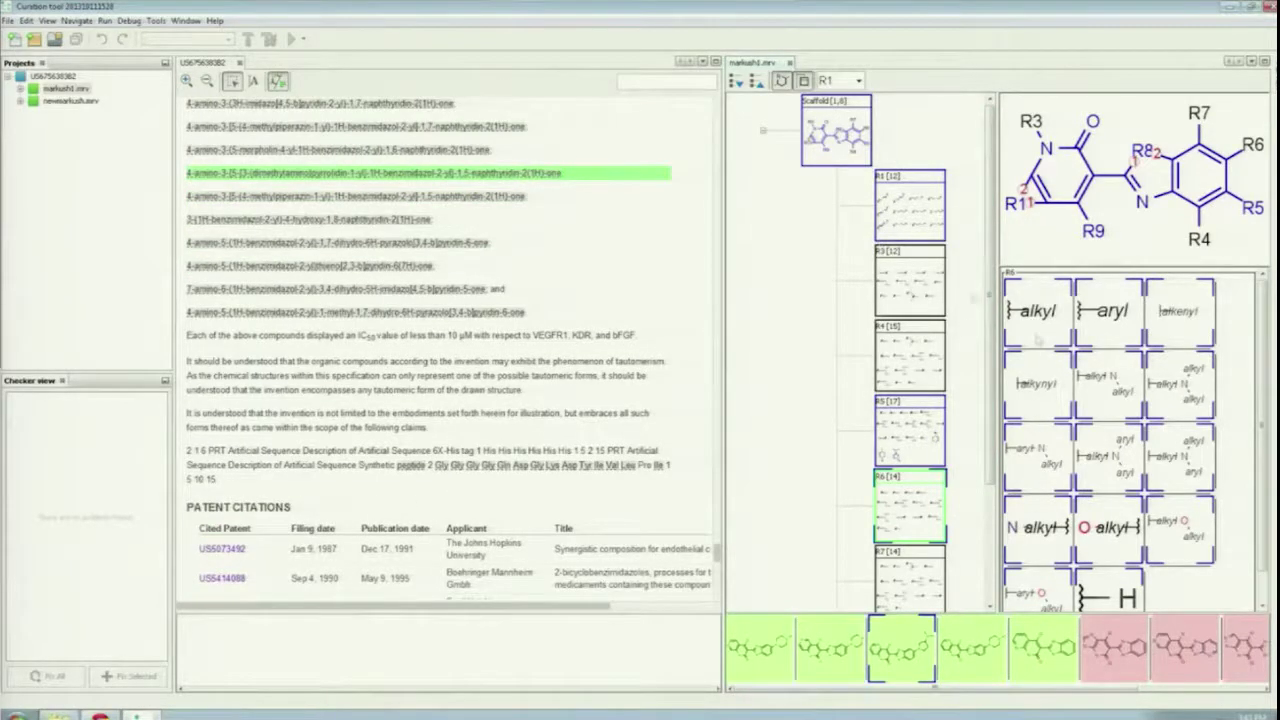
click(901, 215)
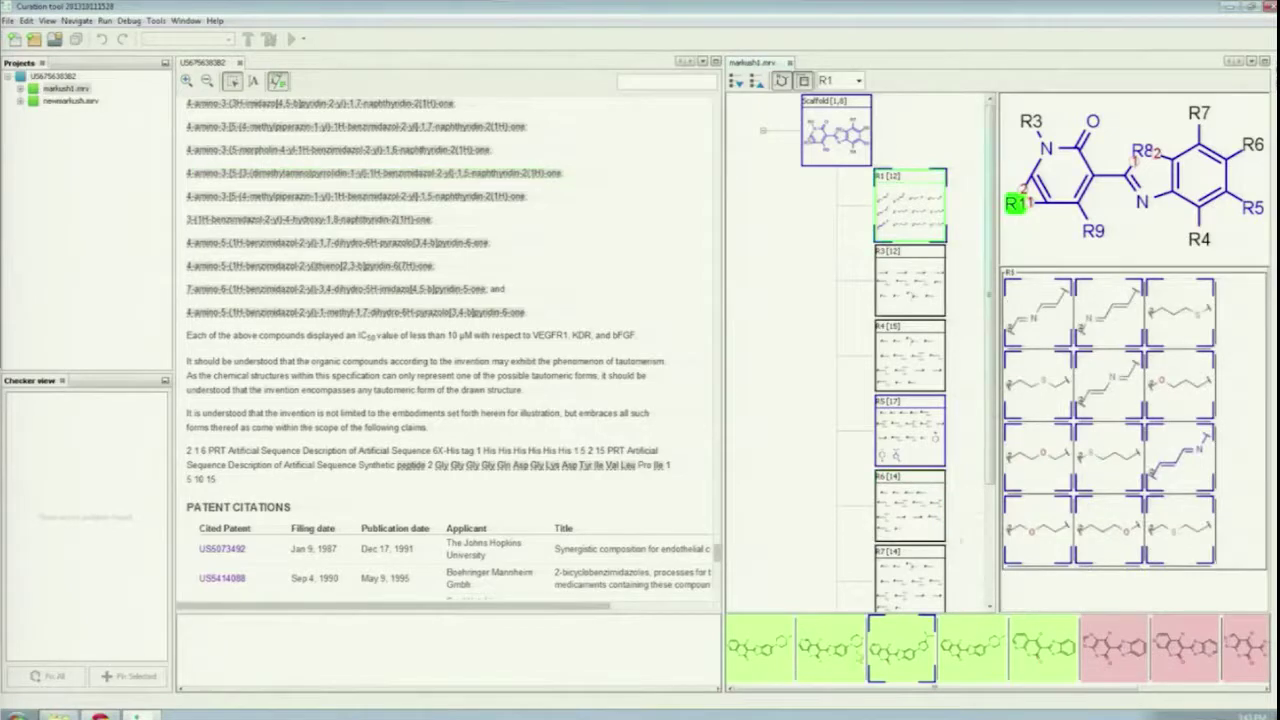
click(848, 668)
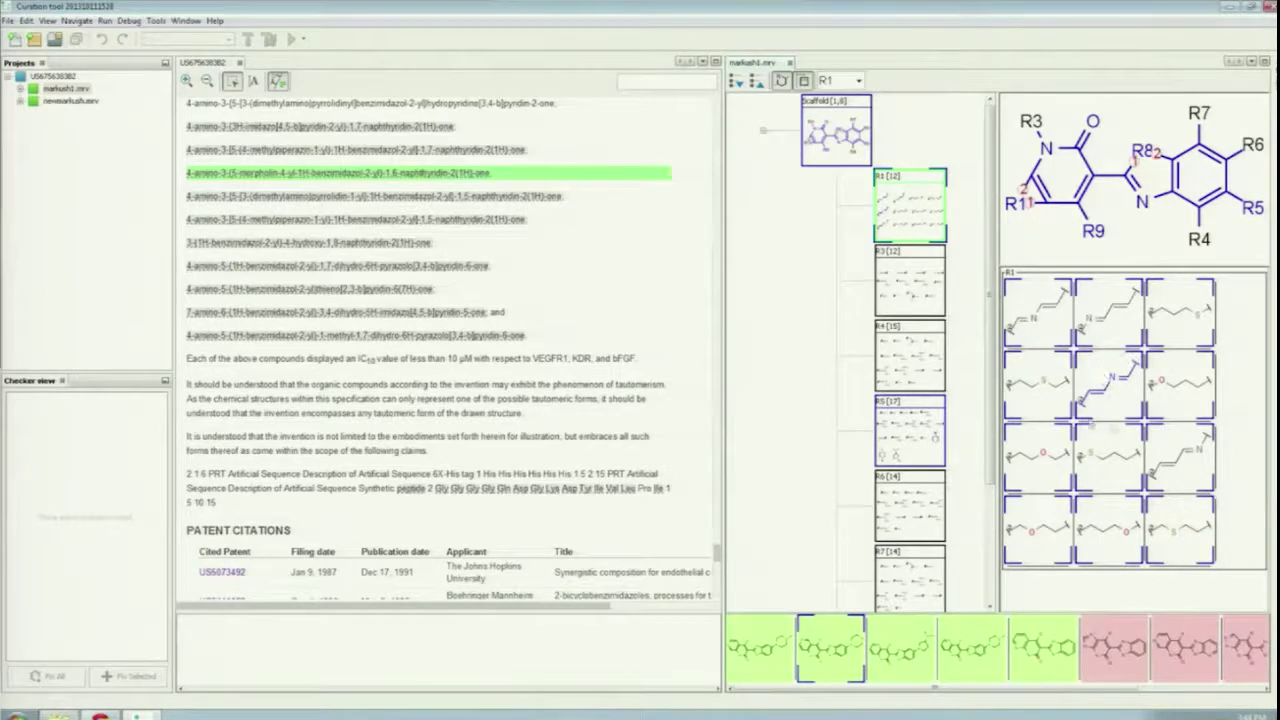
key(Right)
key(Right)
key(Right)
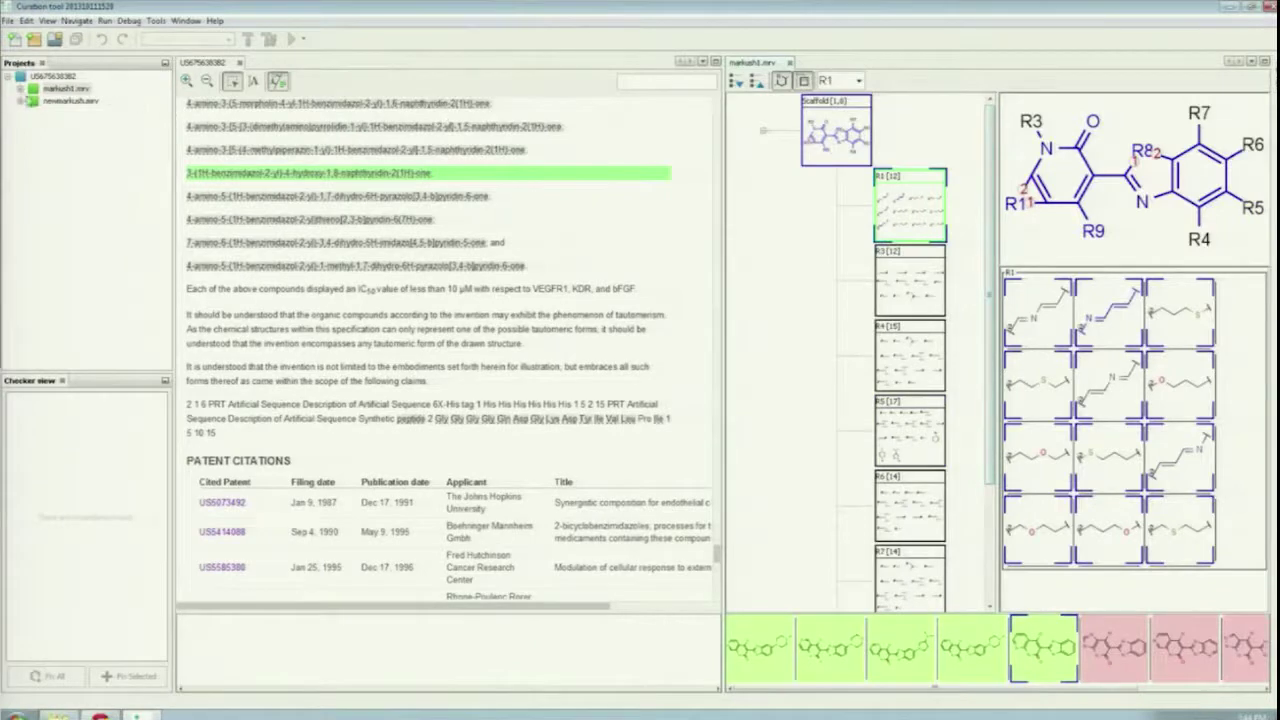
right_click(22, 89)
- Add an 'Exemplified structures' child entry under markush1.mrv and browse its compound table
click(75, 117)
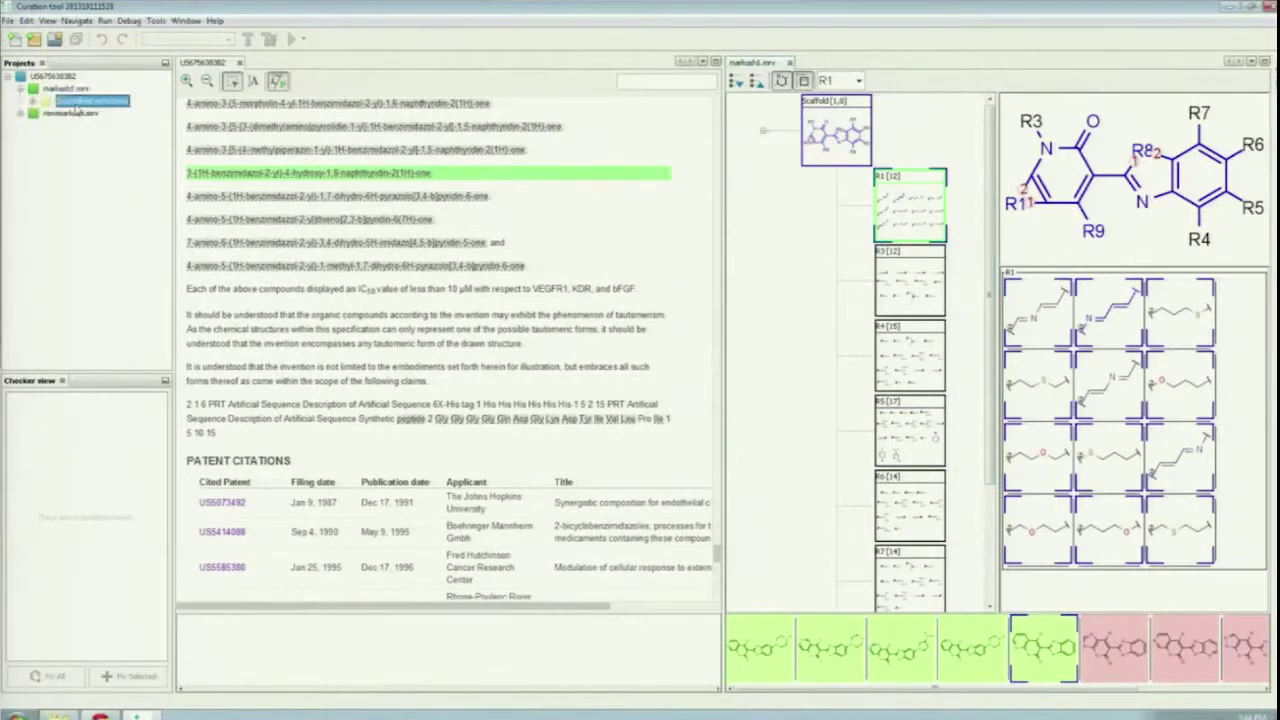
key(Return)
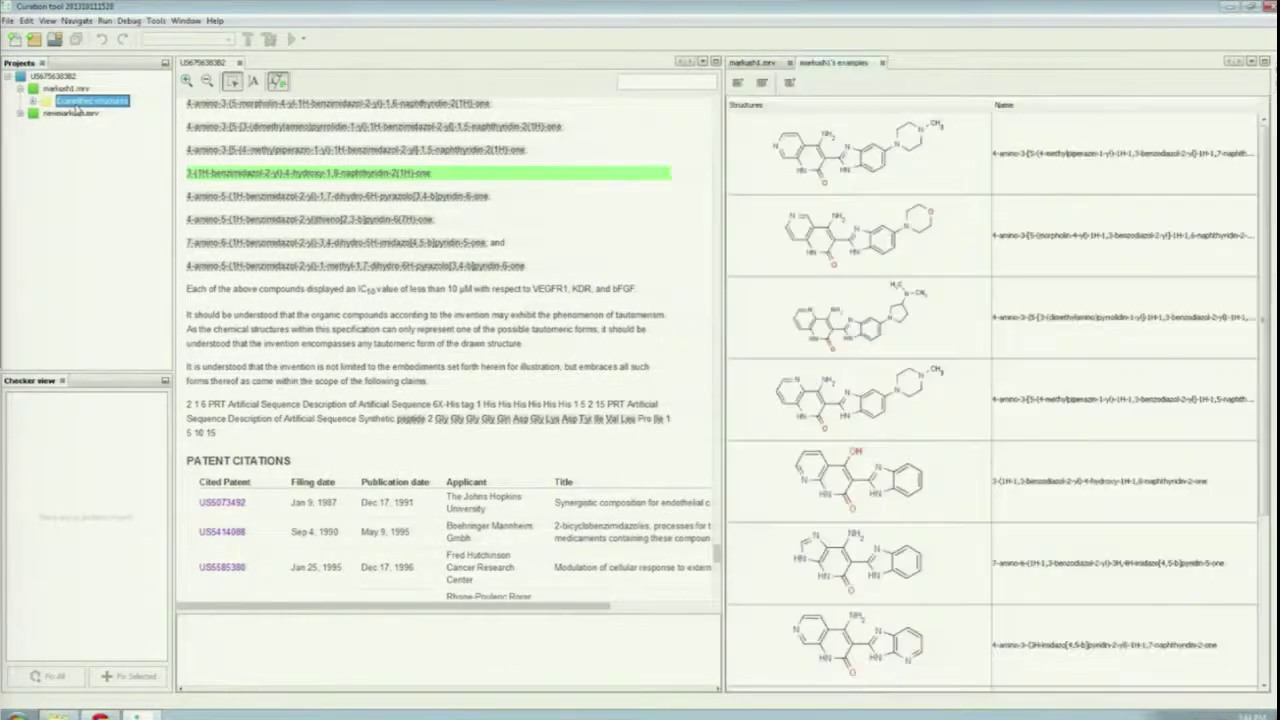
click(842, 260)
key(Down)
key(Down)
key(Down)
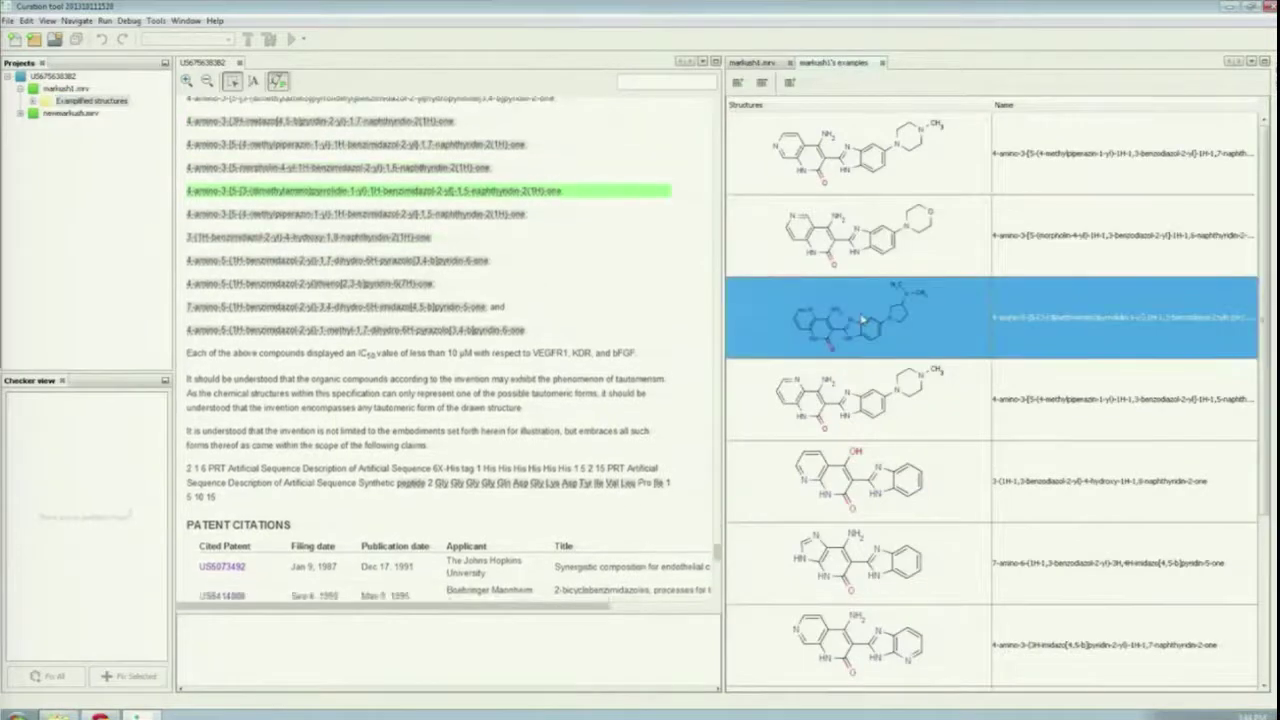
key(Down)
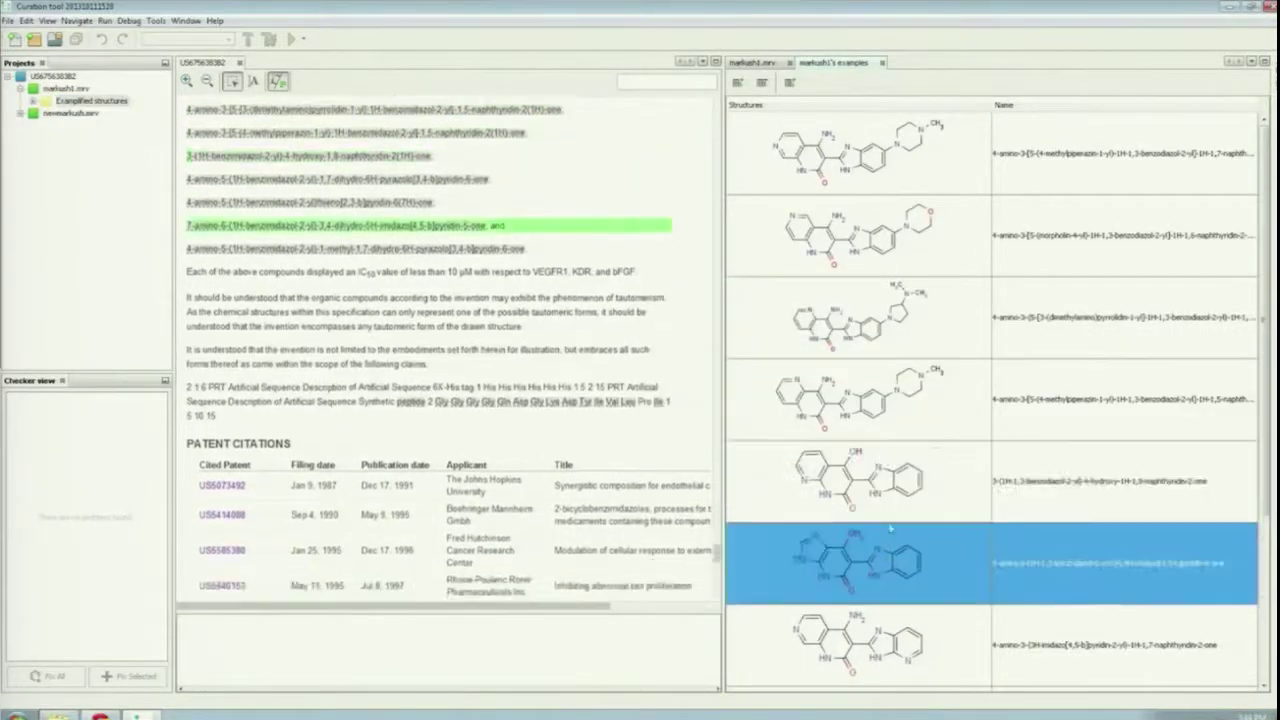
scroll(885, 480, down, 3)
click(885, 480)
click(880, 428)
key(Up)
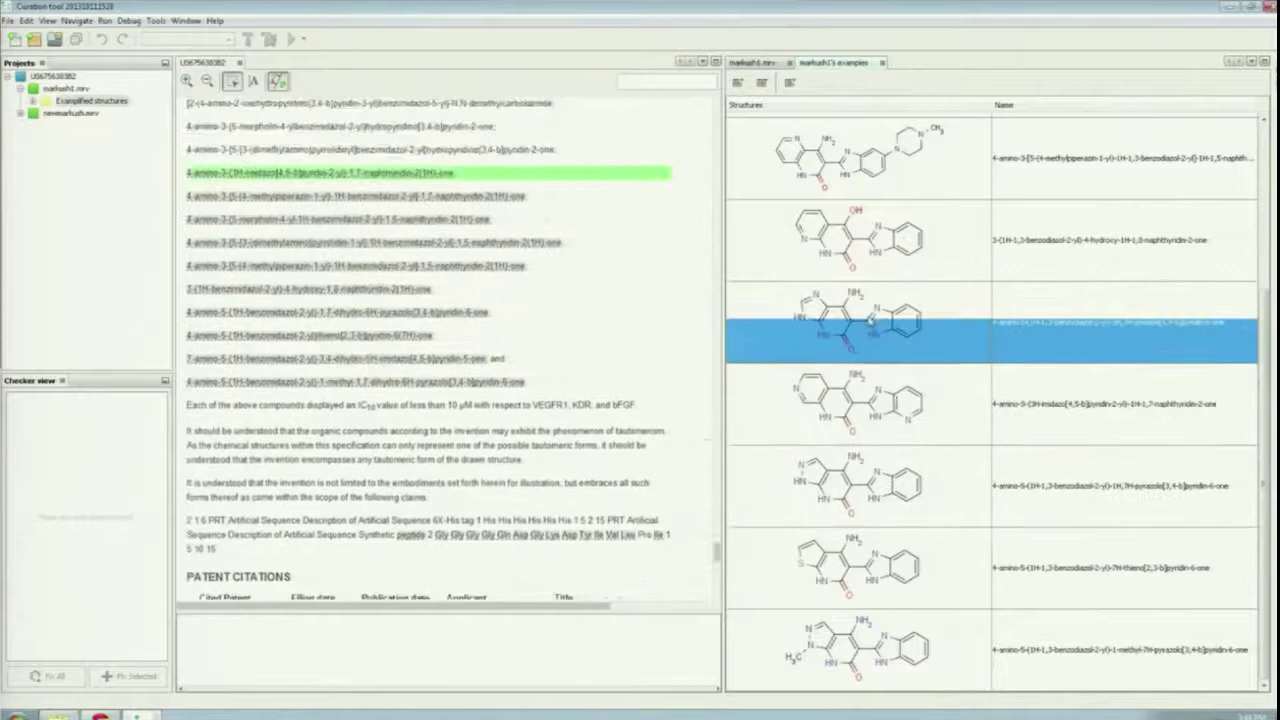
key(Up)
scroll(890, 338, up, 3)
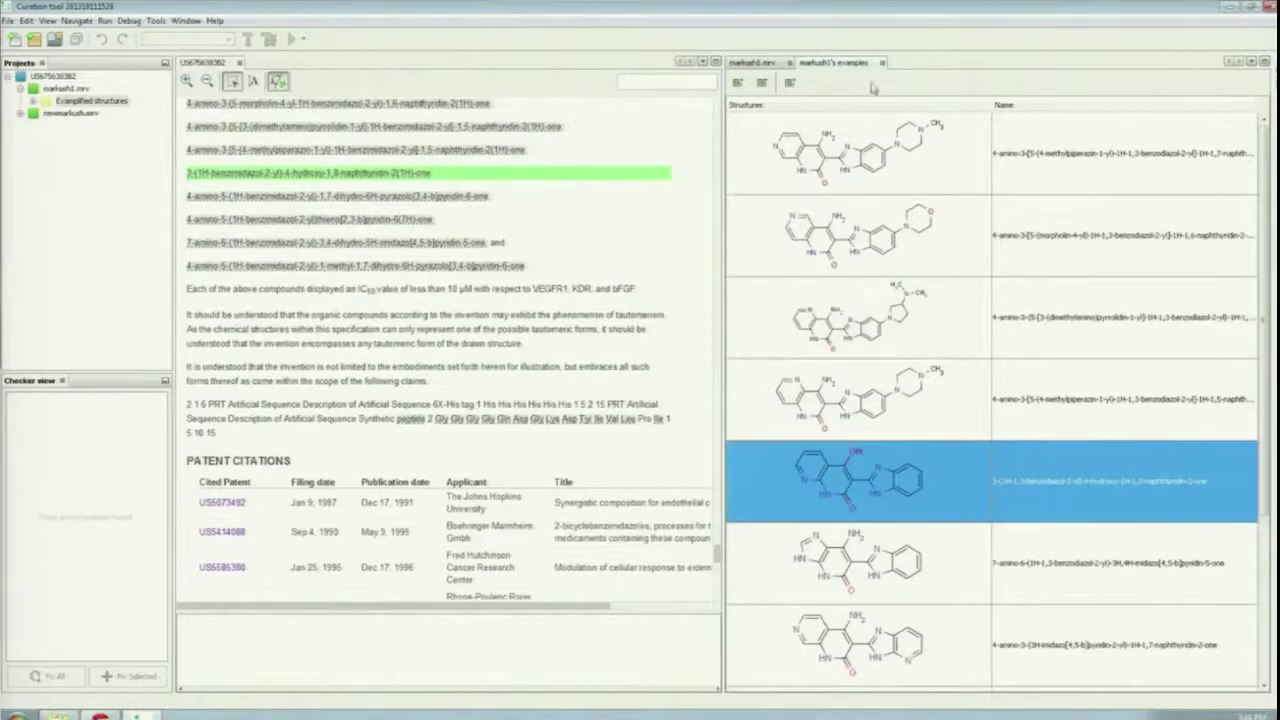
- Add a Boolean 'Claimed' column and tick it for the first three compounds
click(790, 85)
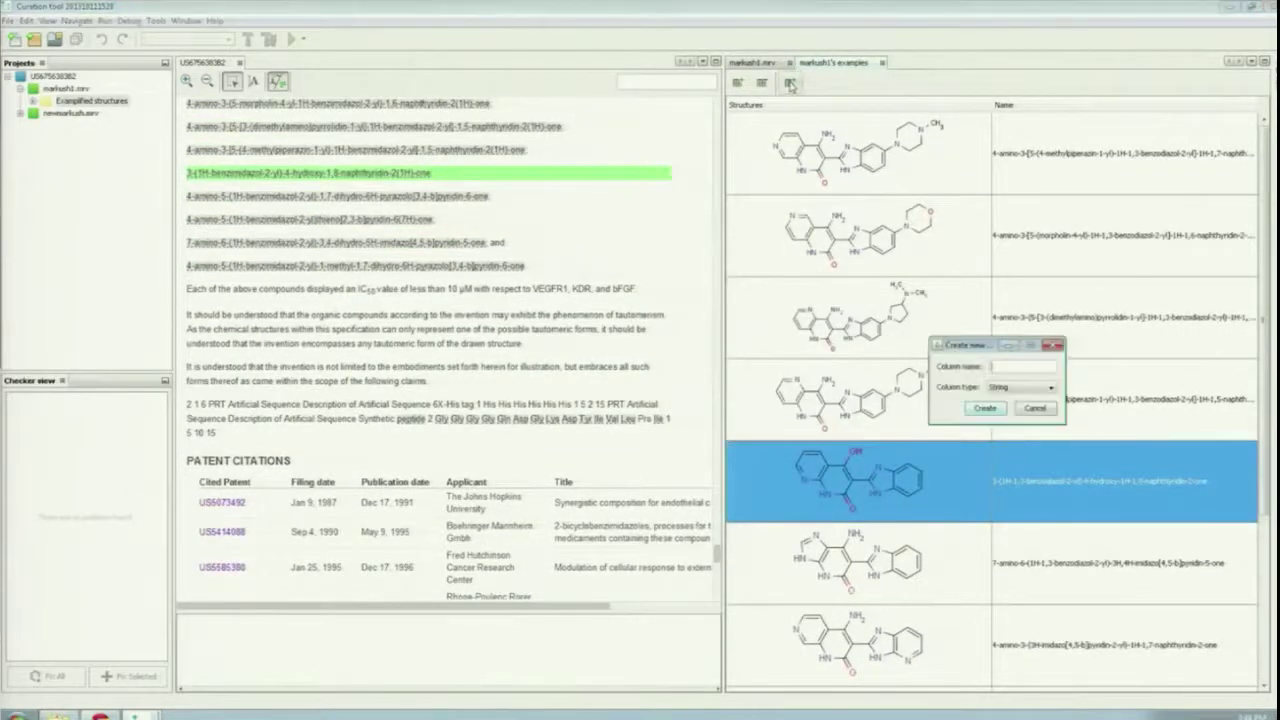
click(1040, 390)
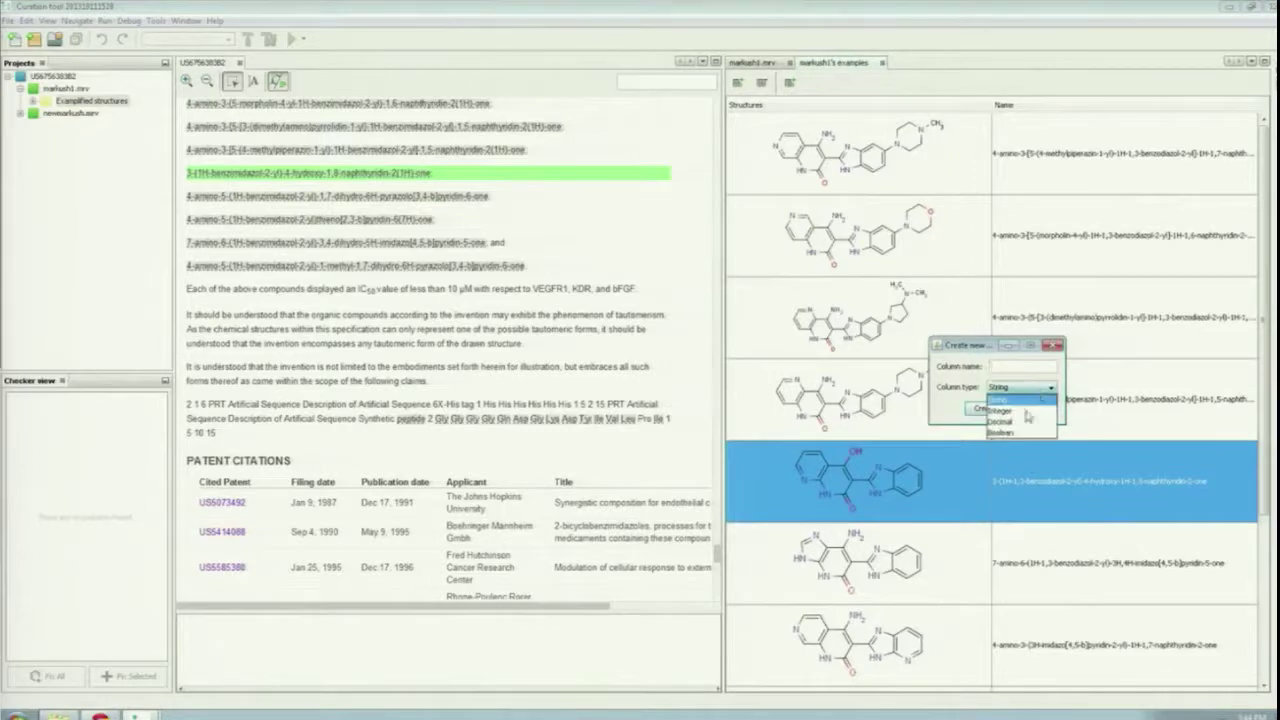
click(1010, 432)
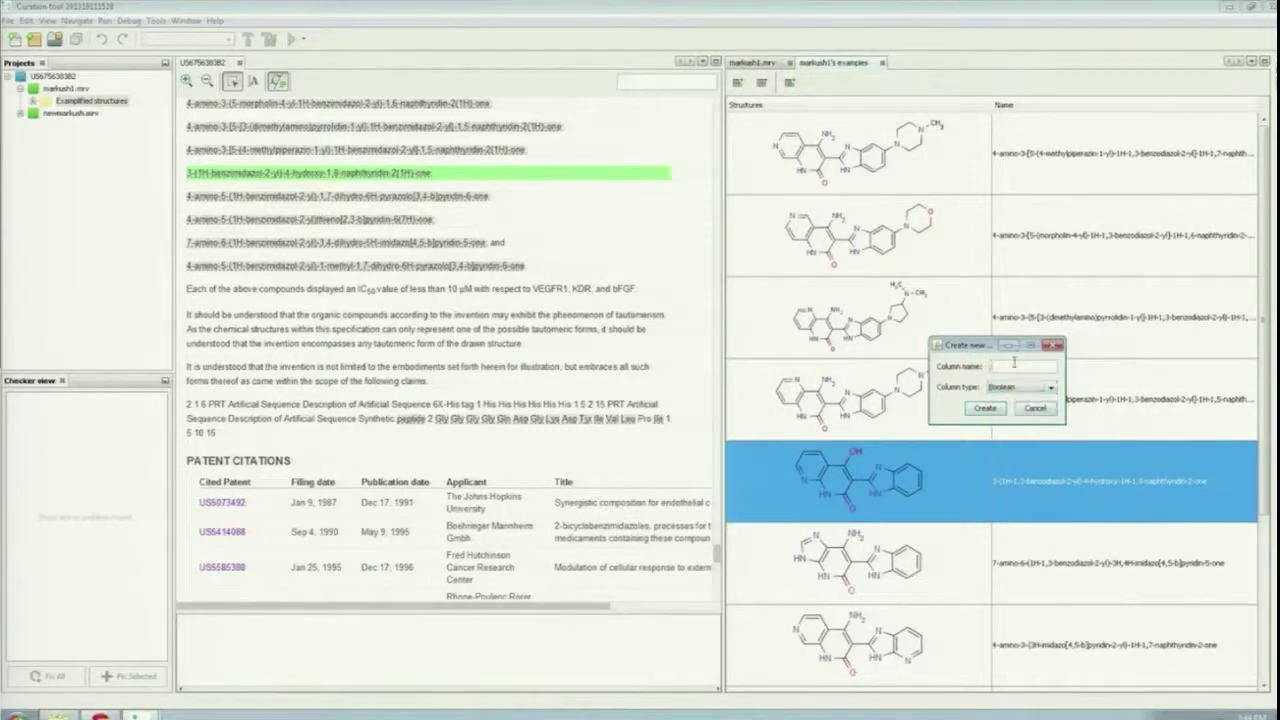
text(Chec)
click(1004, 411)
click(1169, 154)
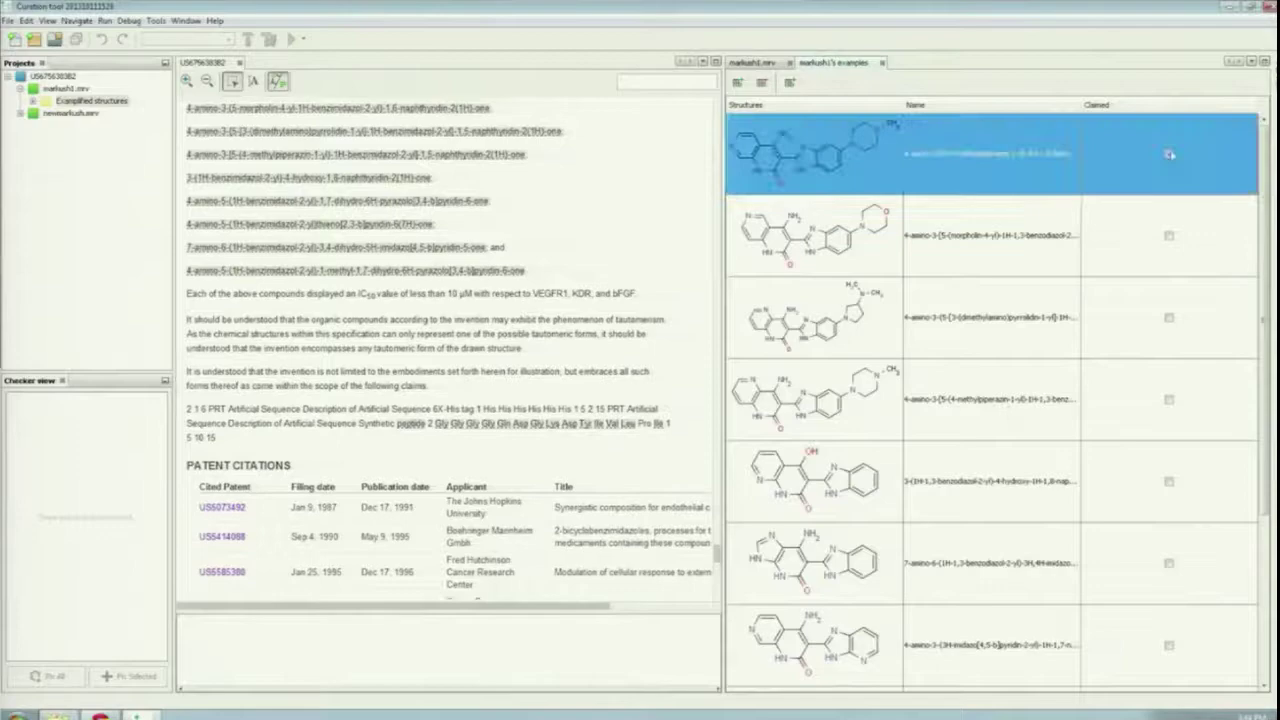
click(1169, 235)
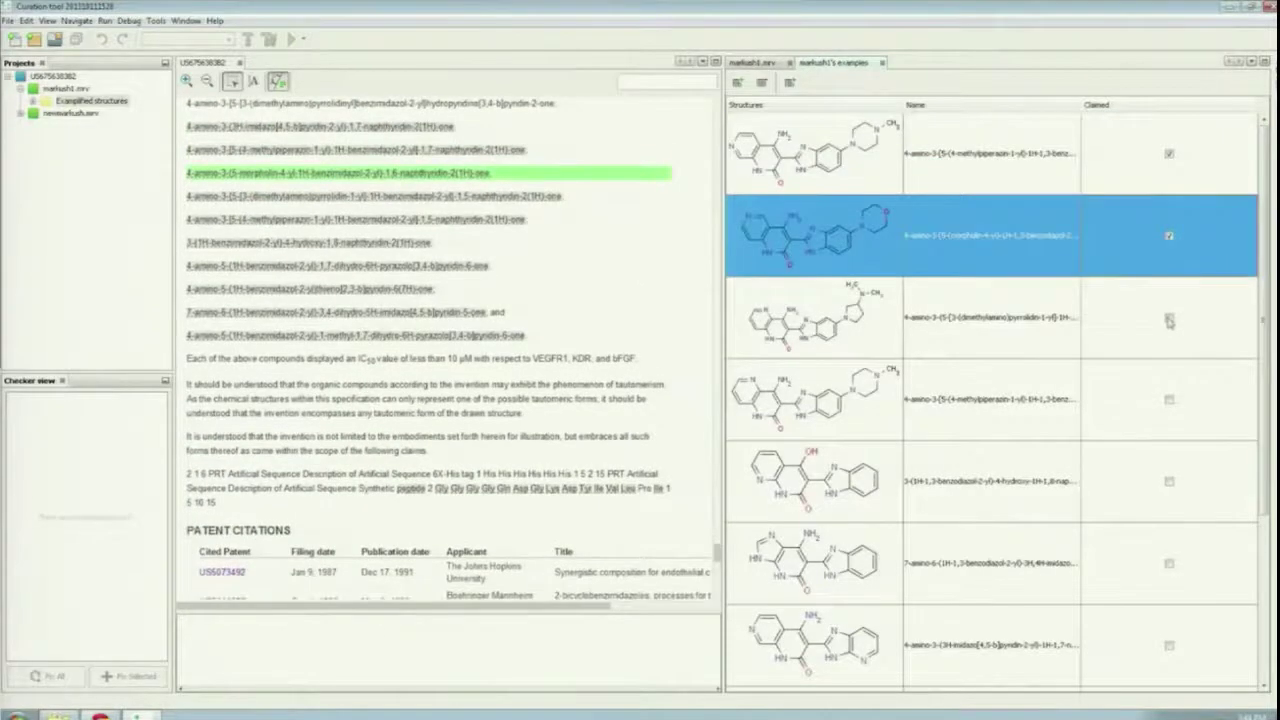
click(1169, 320)
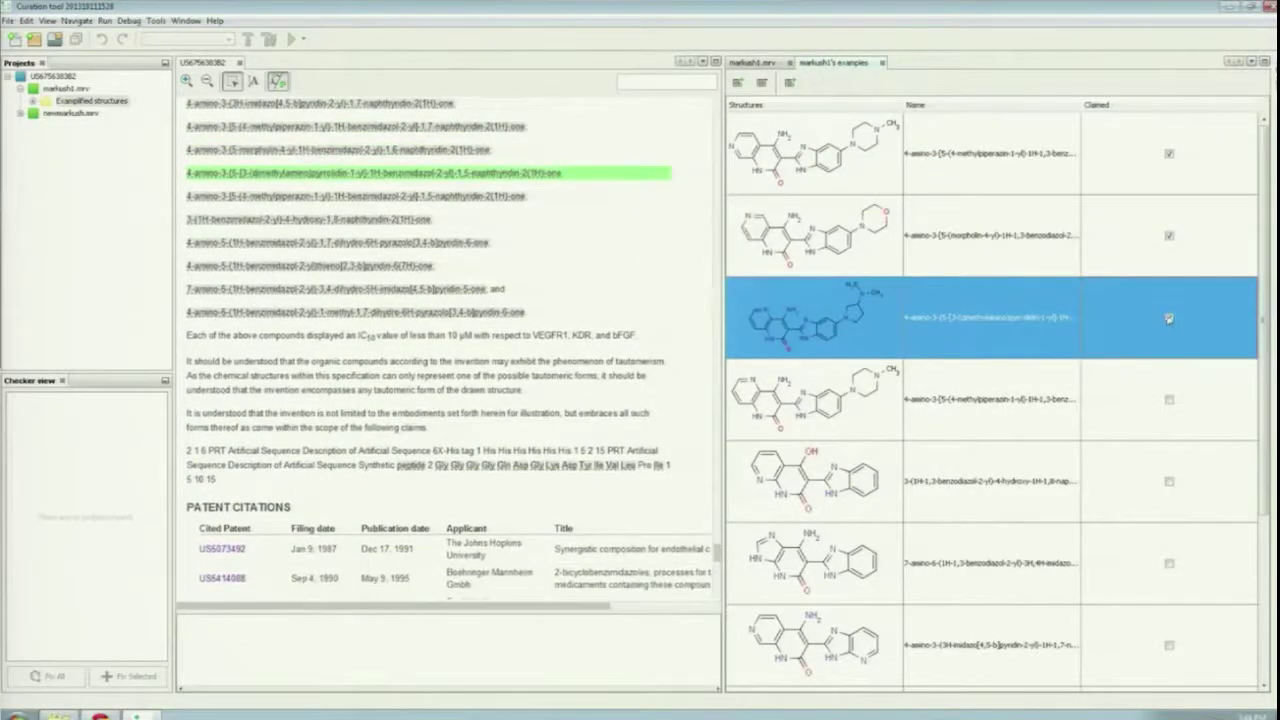
click(791, 83)
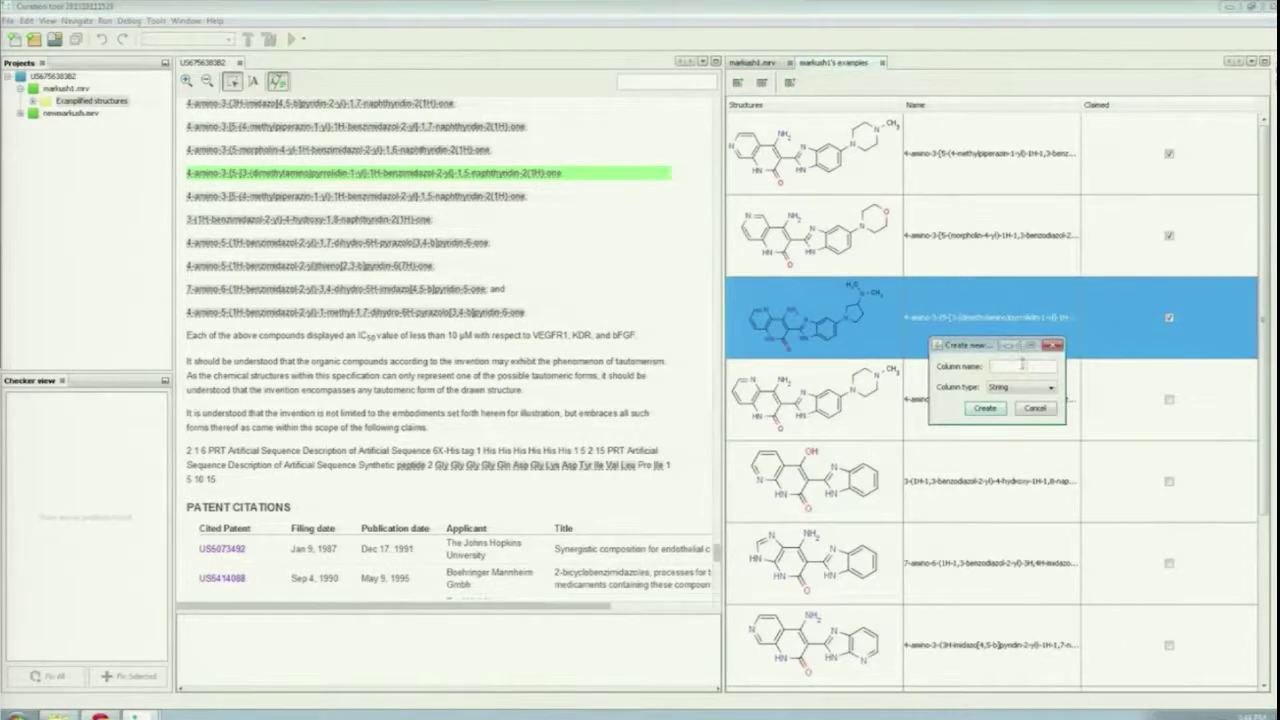
- Create a 'Comment' column and enter 'dsfdsfdsf' and 'sdfasfasfasf' for the first two compounds
text(Comment)
click(990, 408)
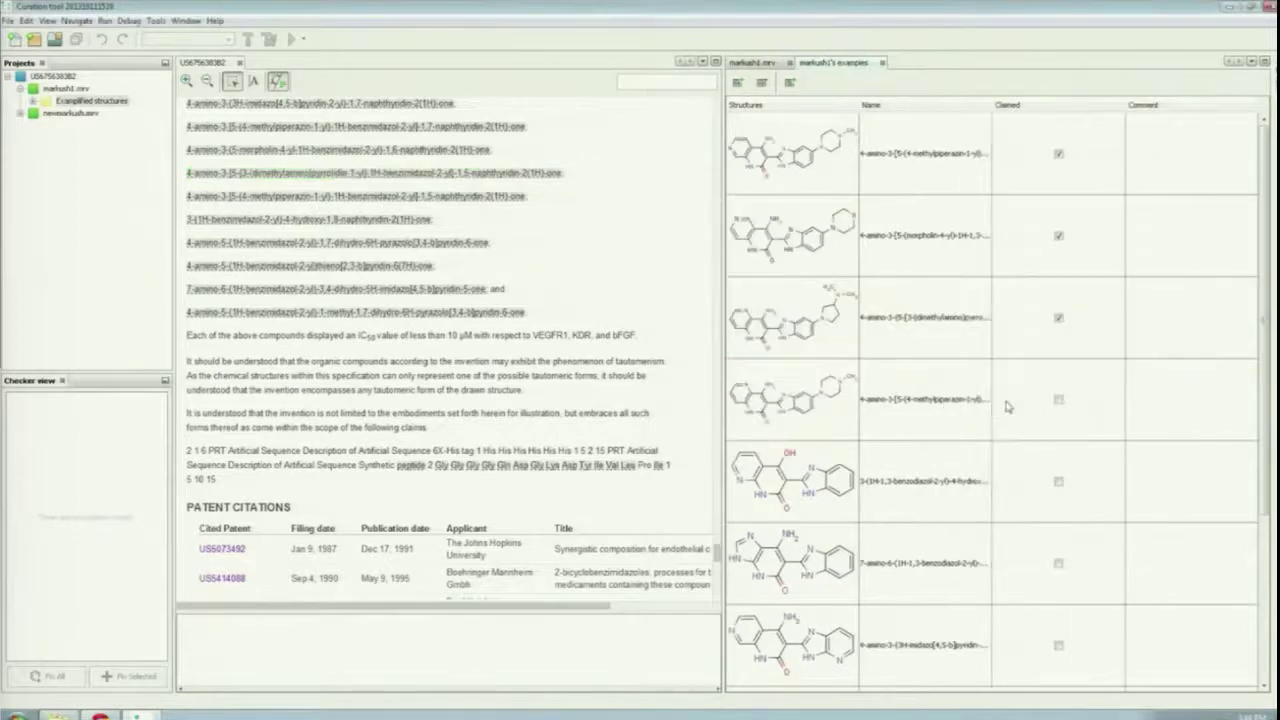
click(1186, 180)
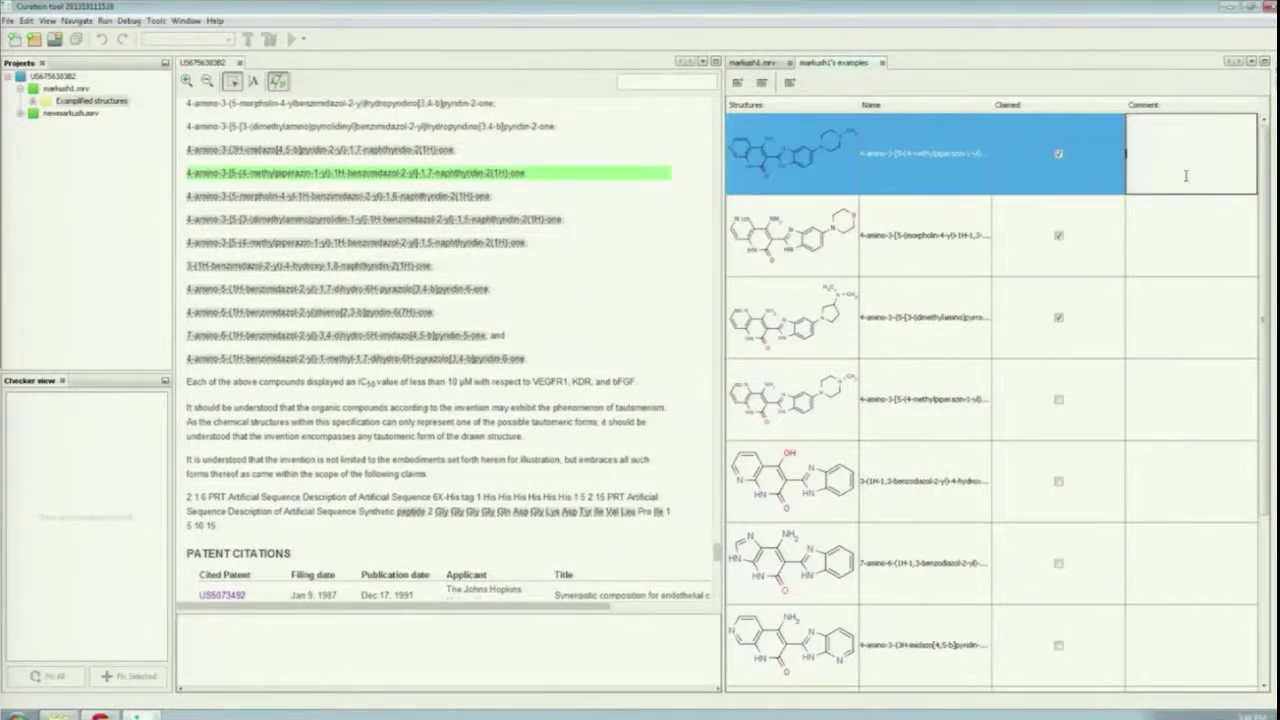
text(dsfdsfdsf)
click(1184, 252)
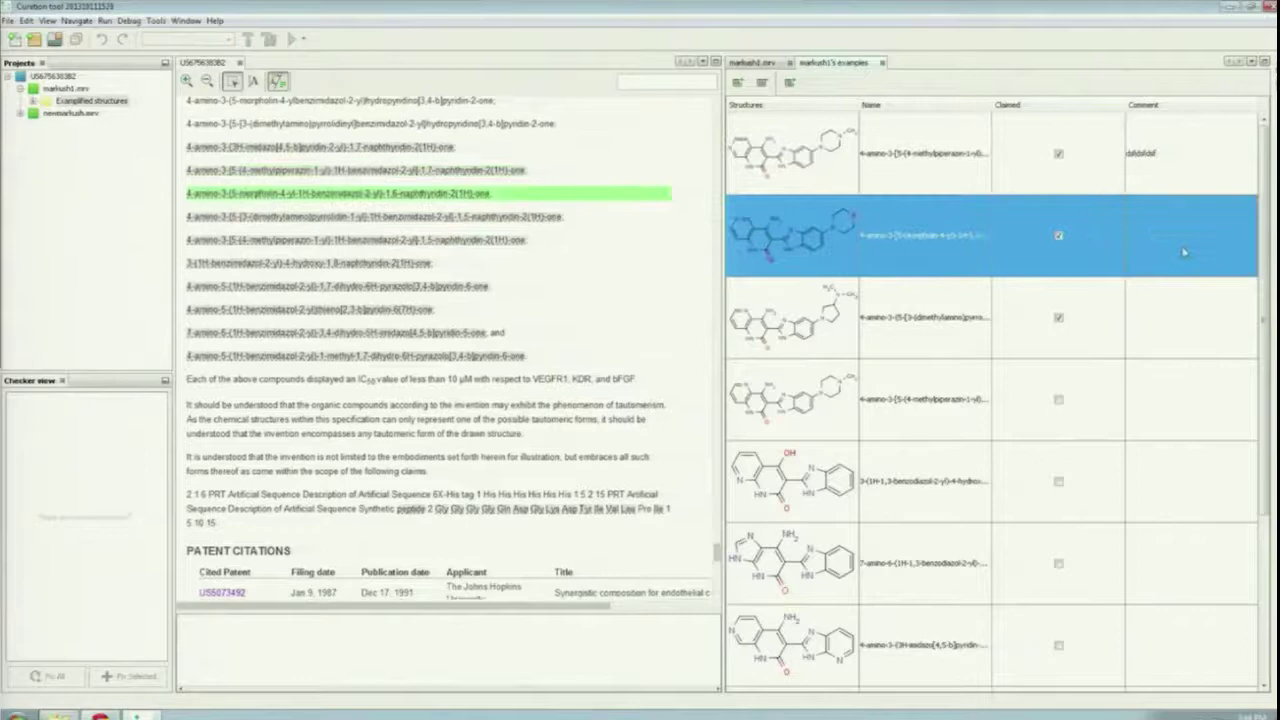
click(1183, 247)
text(sdfasfasfasf)
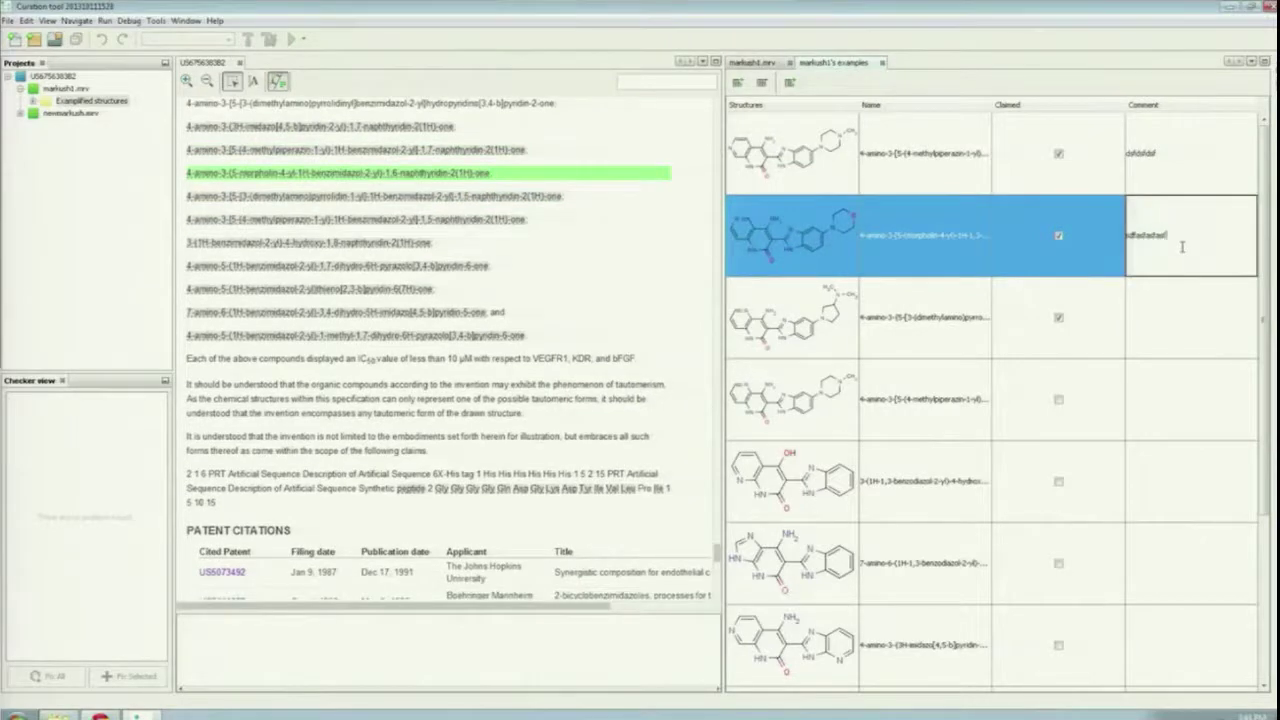
click(842, 151)
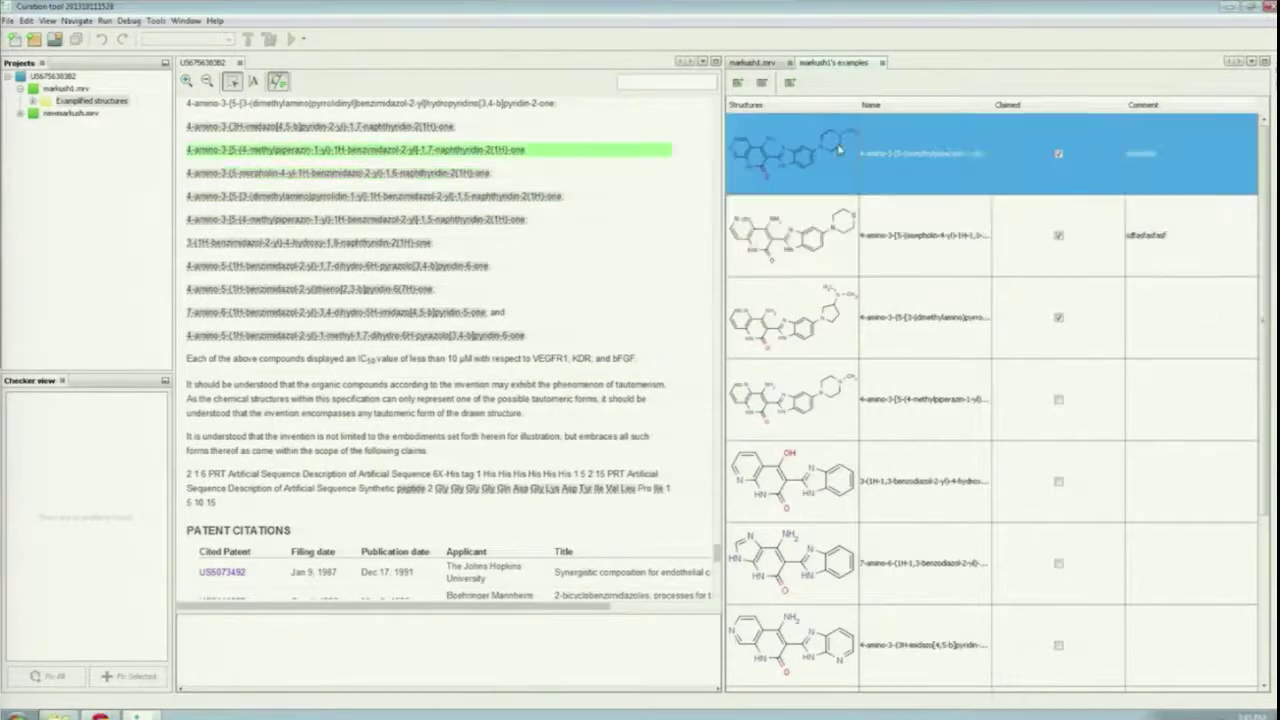